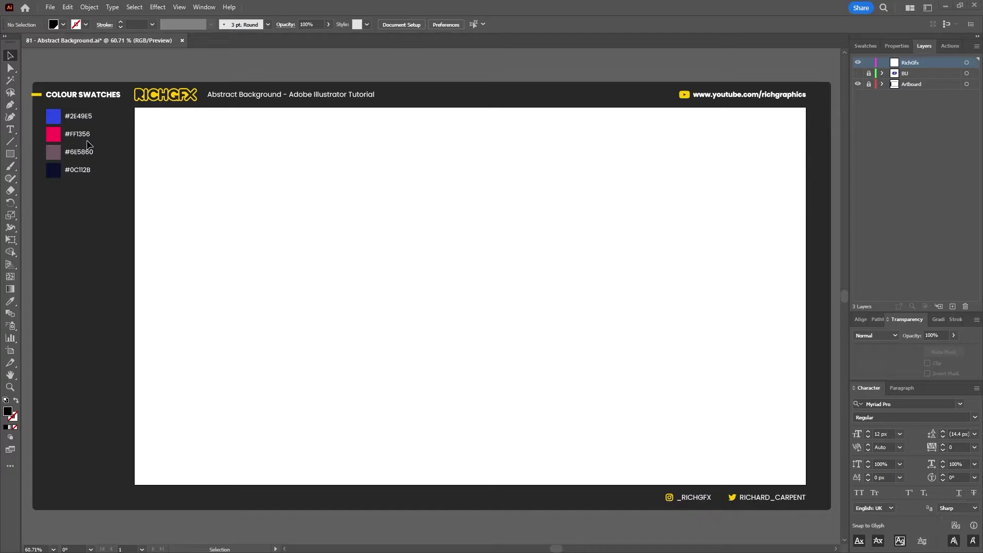
Draw a 1920 × 1080 px rectangle and centre it horizontally and vertically on the artboard.
click(11, 155)
click(300, 200)
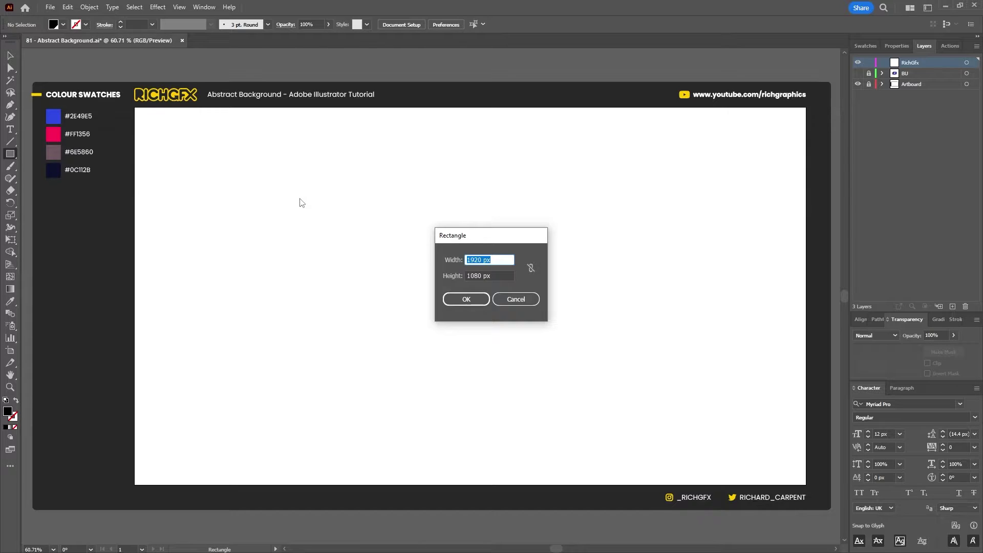
key(Return)
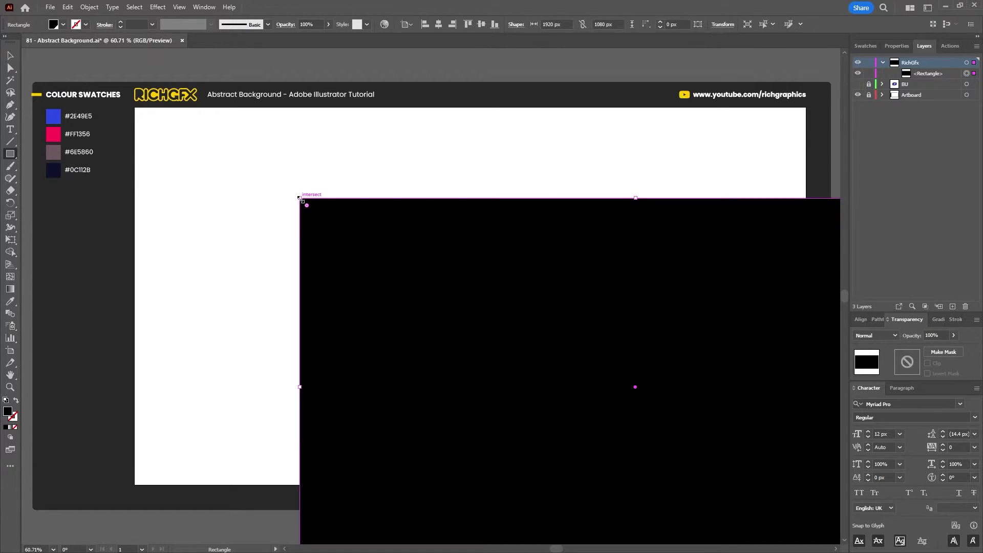
click(439, 26)
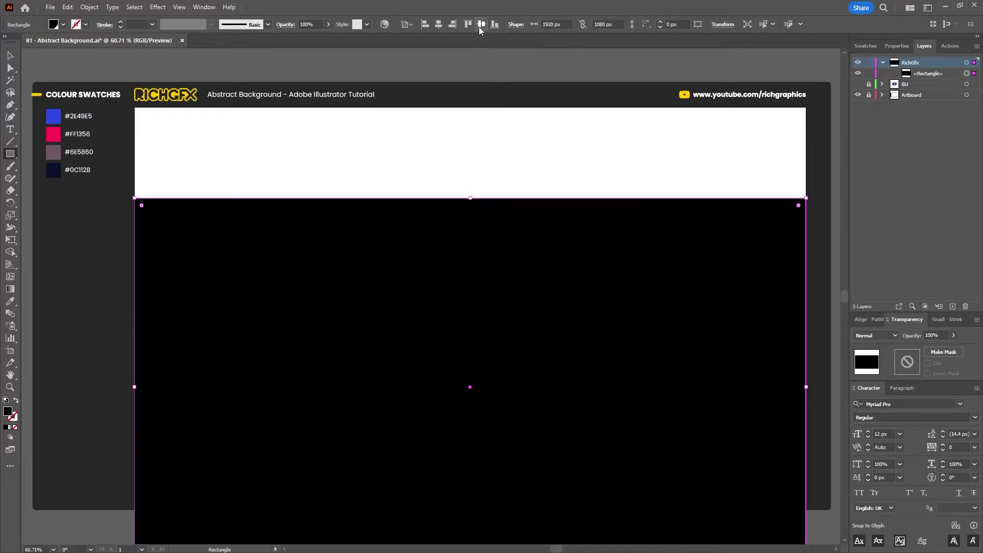
click(481, 26)
Fill the background rectangle with the dark navy #0C112B and lock it.
click(63, 26)
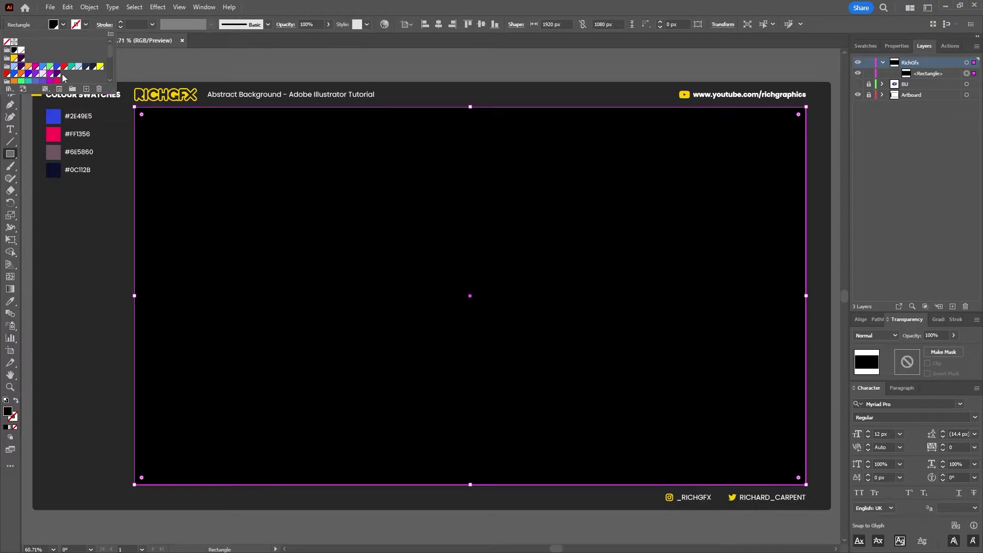
click(36, 78)
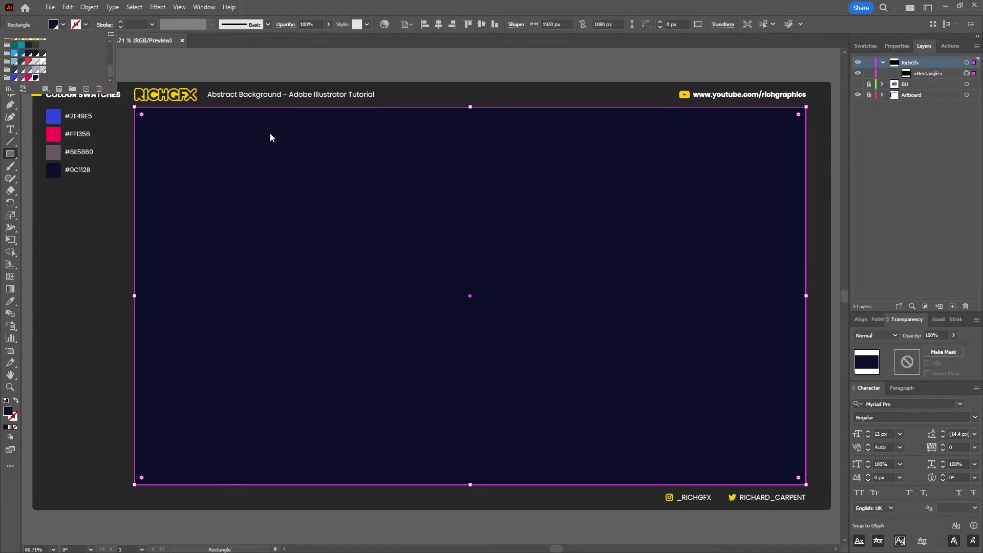
click(869, 75)
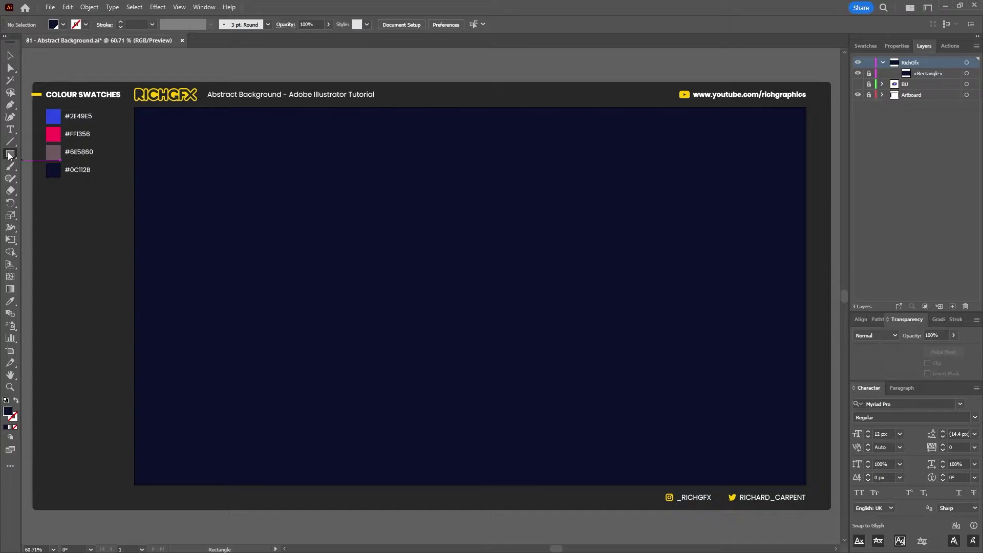
Draw a circle about 1058 px in diameter and centre it on the artboard.
drag(11, 155, 50, 175)
drag(336, 110, 705, 478)
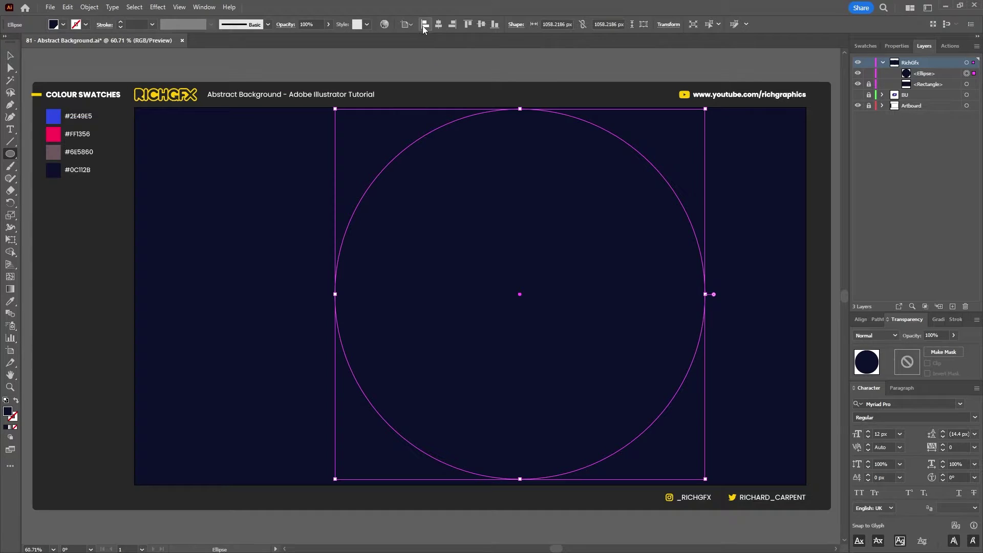
click(438, 24)
click(482, 24)
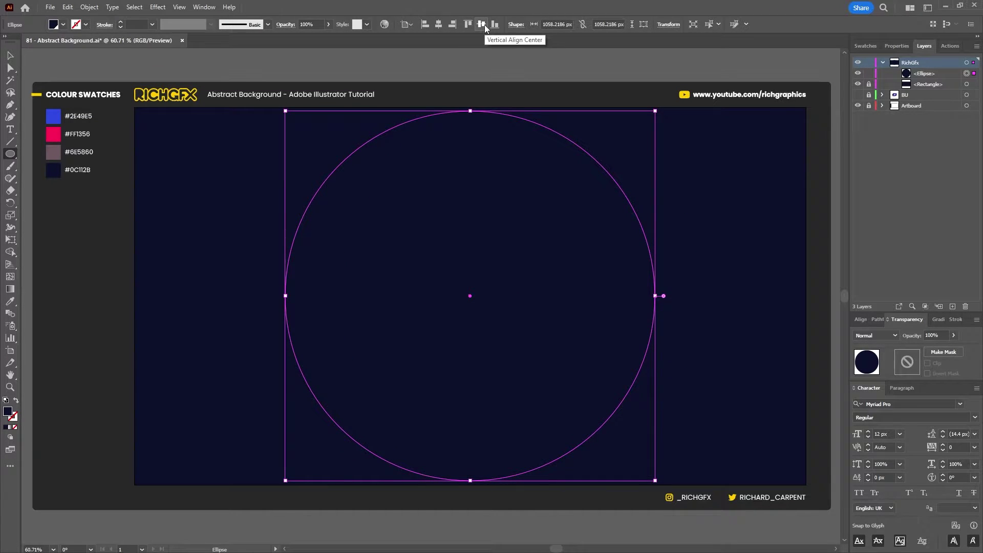
Fill the circle with a radial gradient from blue #2E49E5 in the centre to black at the edge.
click(11, 428)
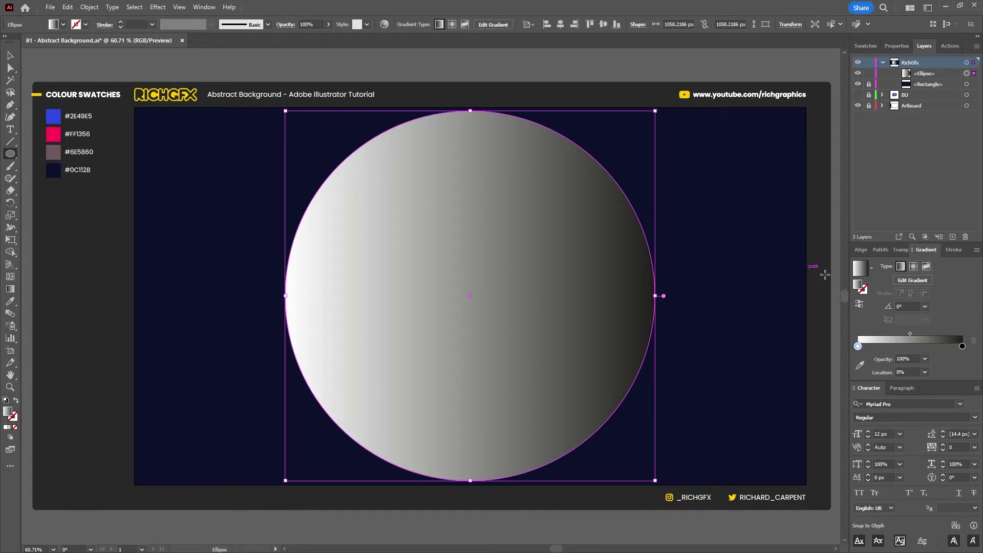
click(916, 266)
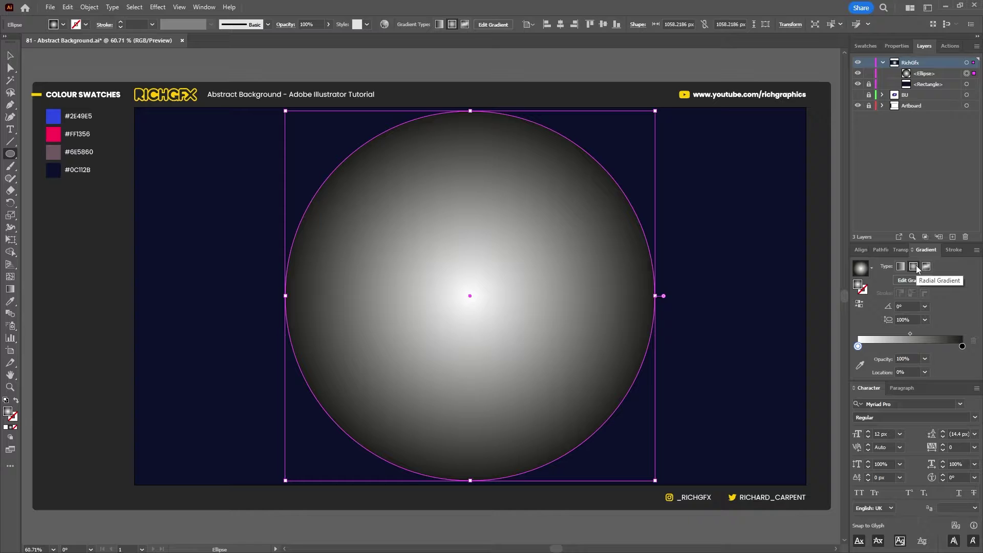
double_click(858, 346)
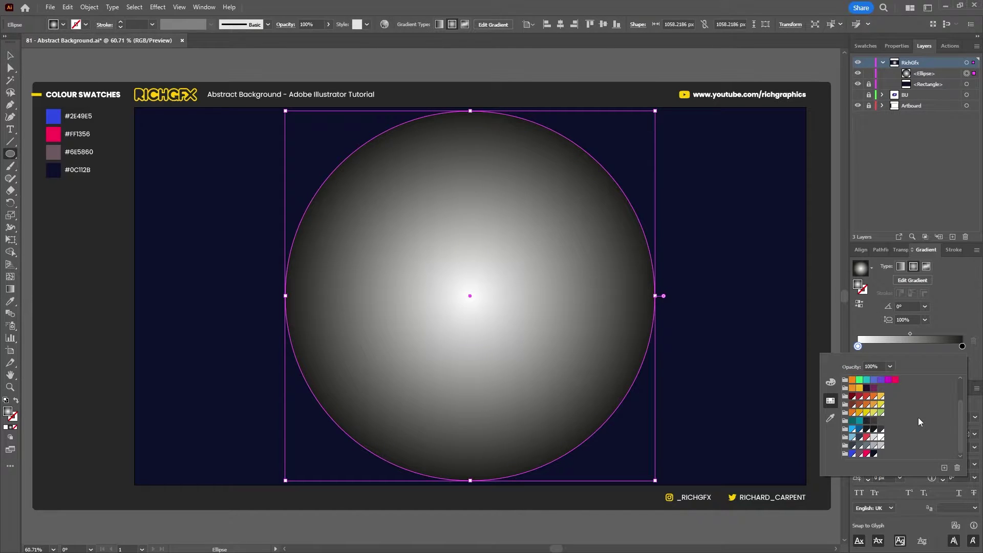
click(852, 454)
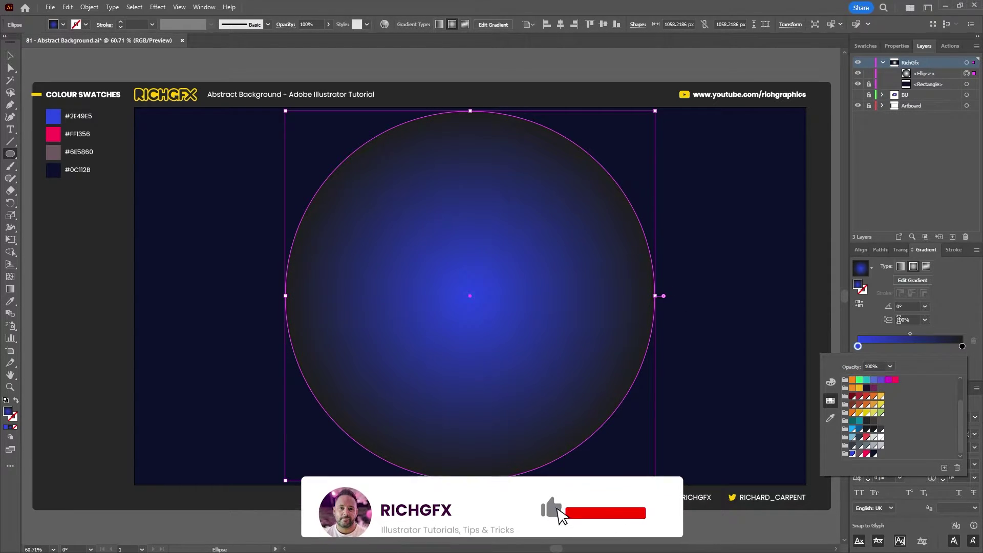
double_click(962, 346)
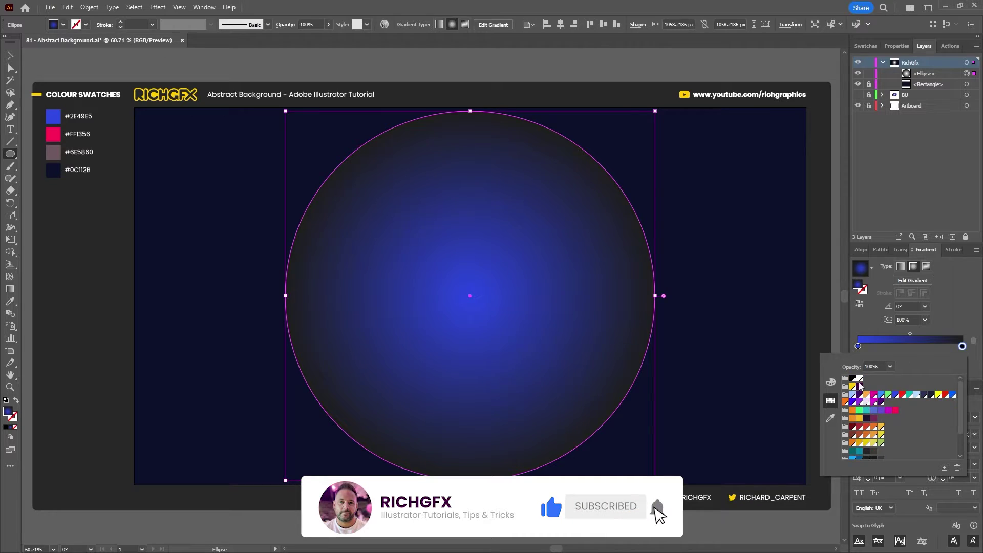
click(860, 386)
Set the blue gradient circle's blending mode to Screen.
click(900, 250)
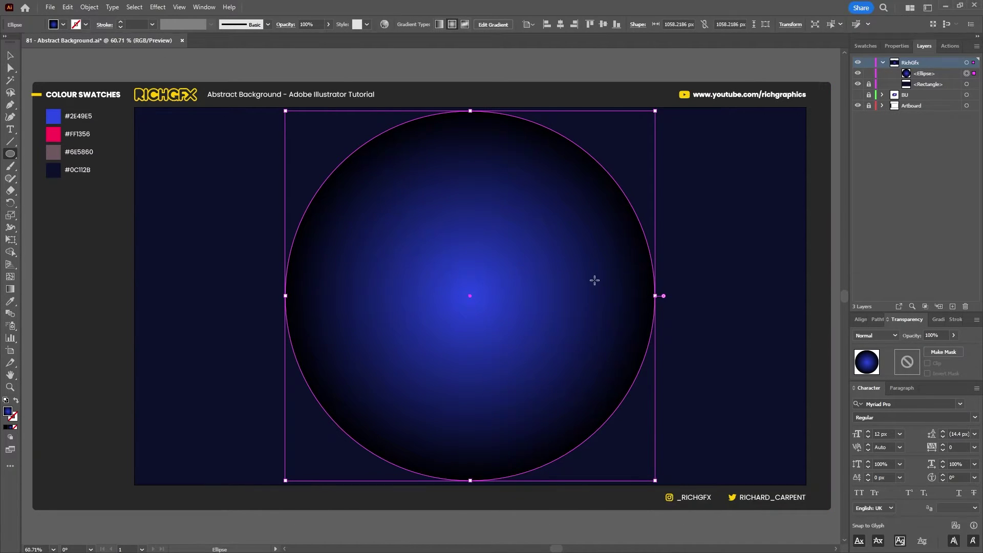
click(887, 335)
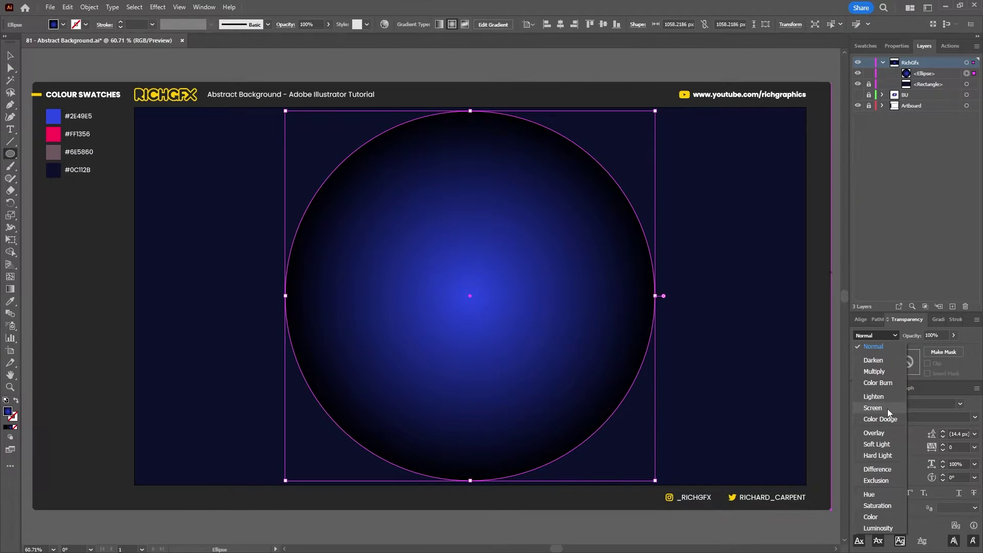
click(887, 409)
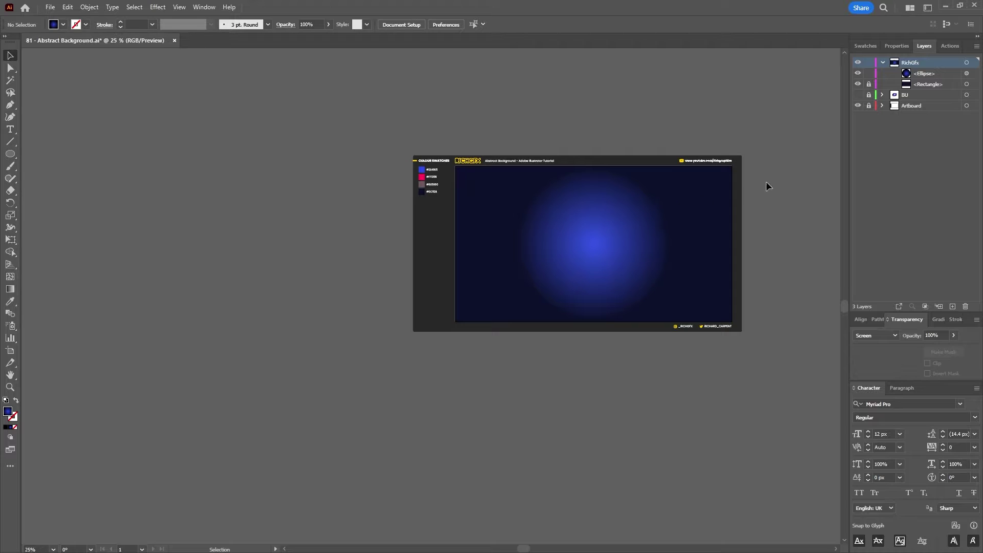
Reshape the blue circle from its centre into an ellipse about 1434 × 2202 px and rotate it about 45° clockwise.
drag(777, 170, 656, 232)
click(474, 298)
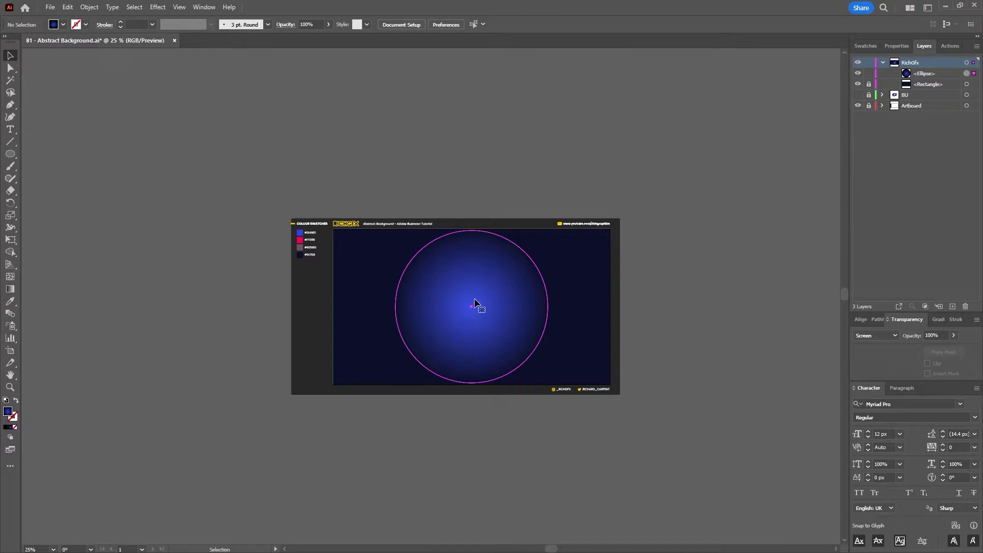
click(474, 302)
drag(548, 230, 629, 148)
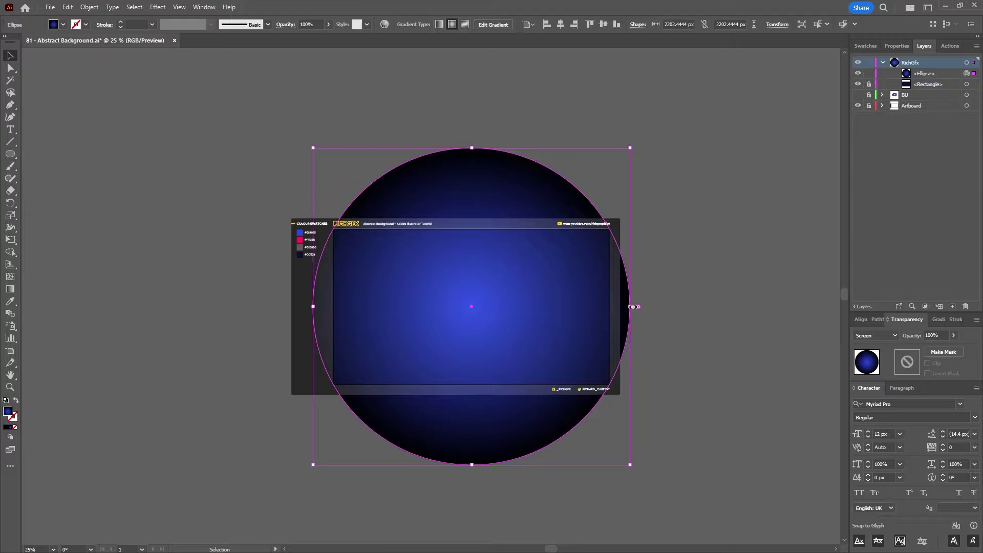
drag(629, 306, 576, 302)
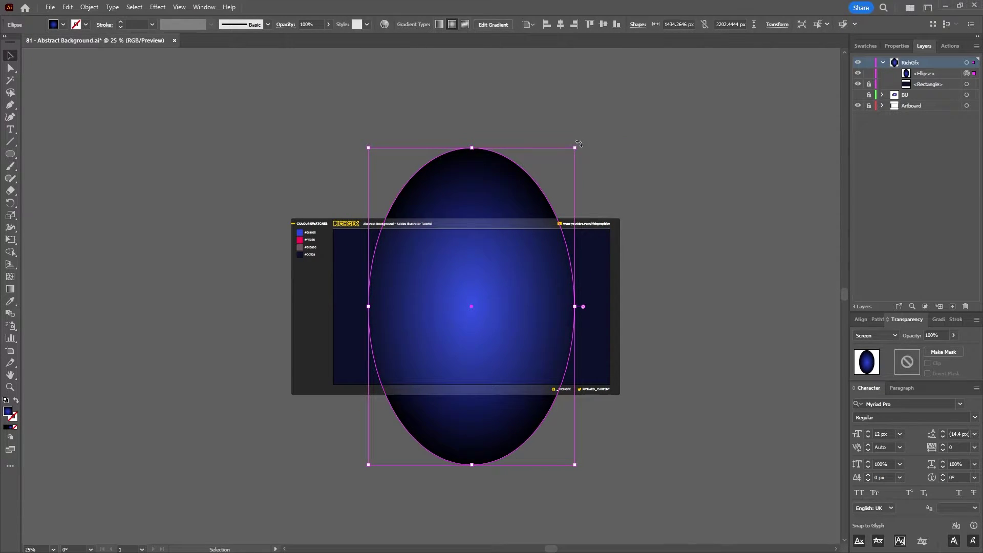
drag(579, 145, 684, 210)
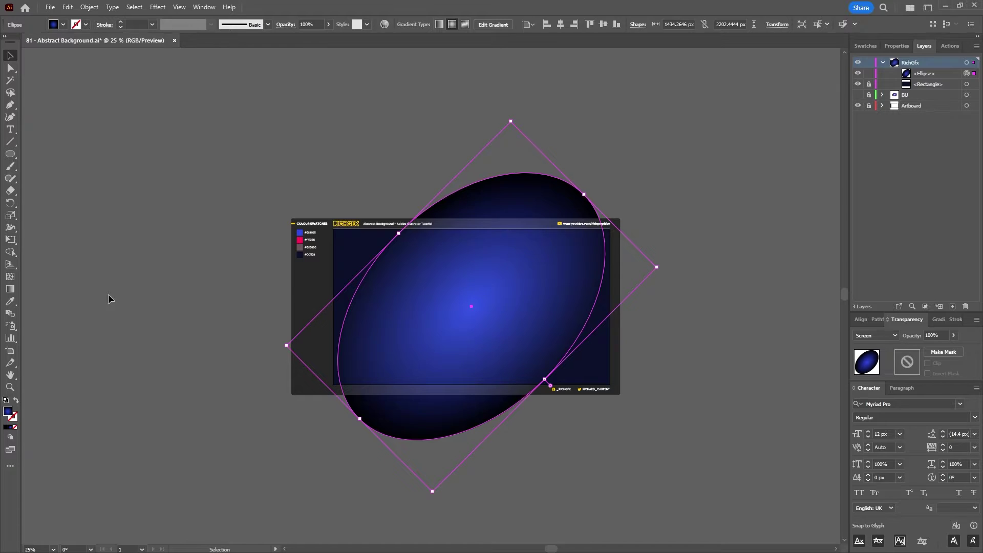
Pull the blue ellipse's radial gradient slightly inward from its edge with the Gradient tool.
click(11, 290)
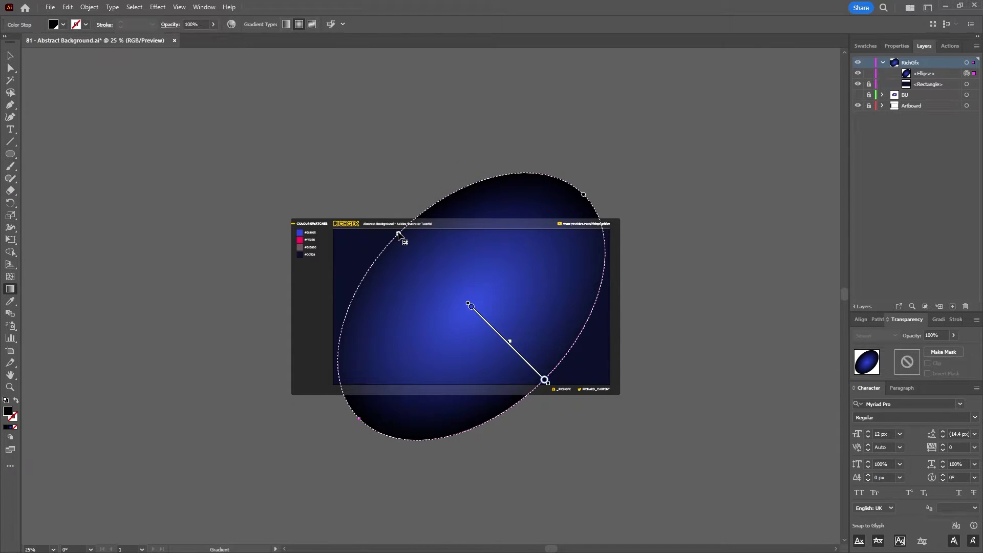
drag(399, 235, 409, 241)
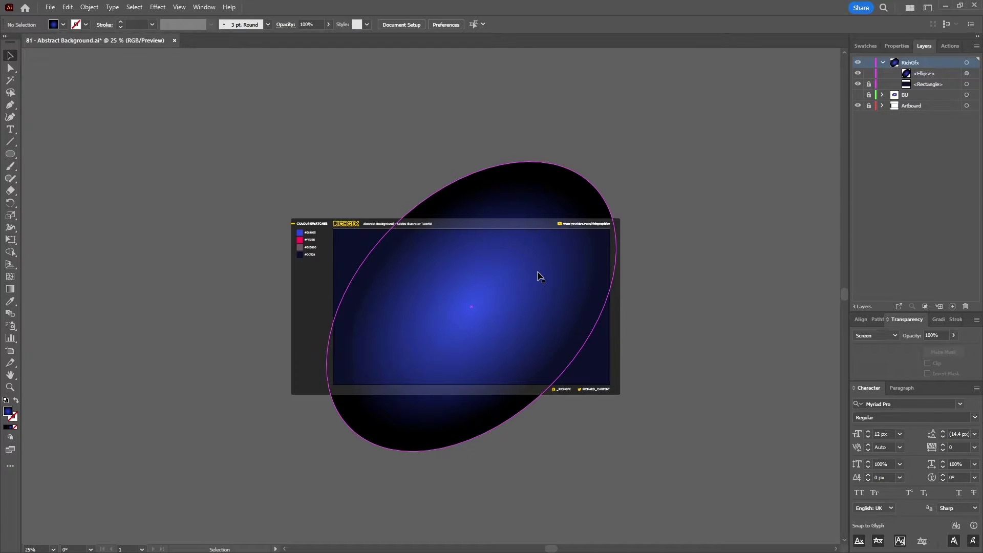
Draw a tall, narrow ellipse about 295 × 1032 px beside the artboard and place a duplicate to its right.
click(10, 153)
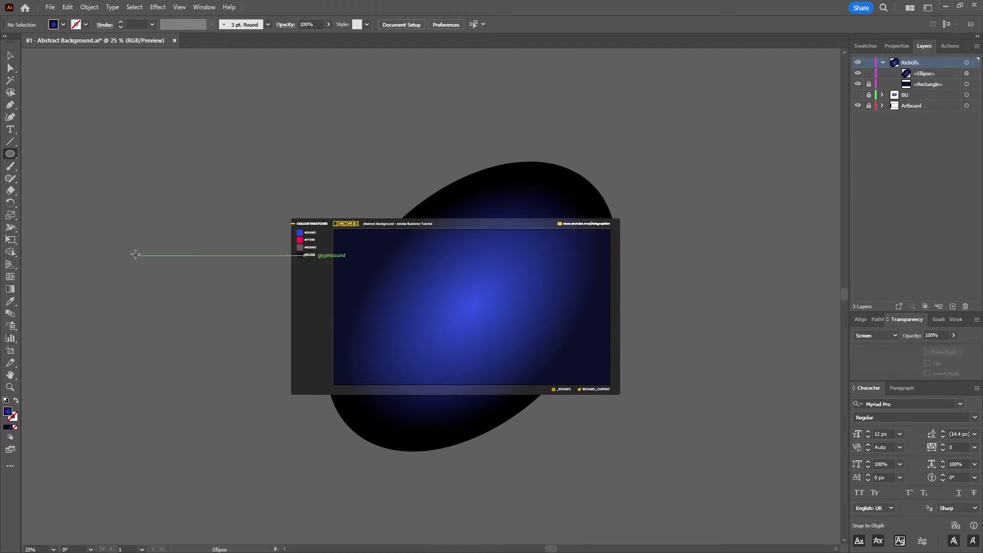
drag(115, 224, 158, 373)
click(8, 56)
drag(150, 292, 207, 293)
Change the gradient centre colour of the first narrow ellipse to pinkish red #FF1356.
click(937, 319)
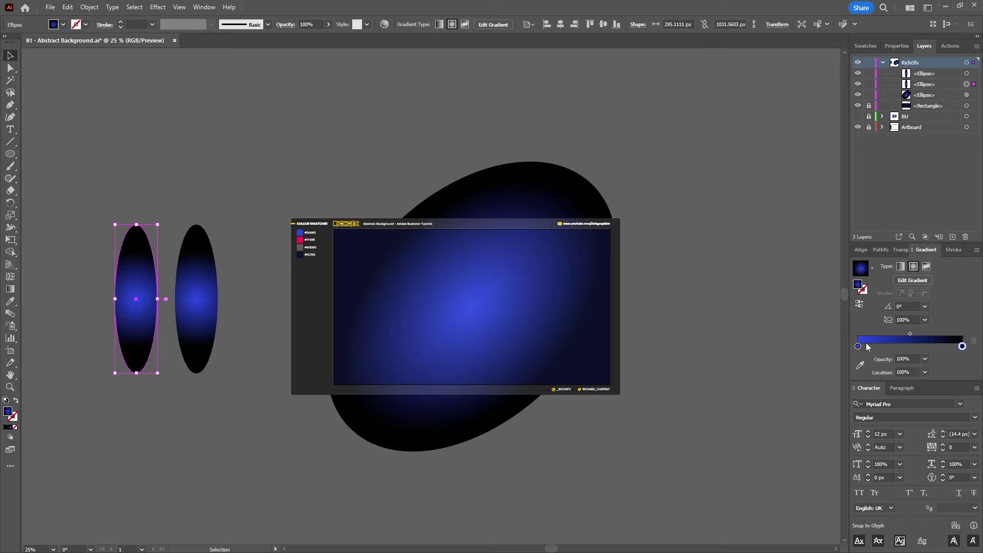
double_click(858, 347)
scroll(888, 423, down, 2)
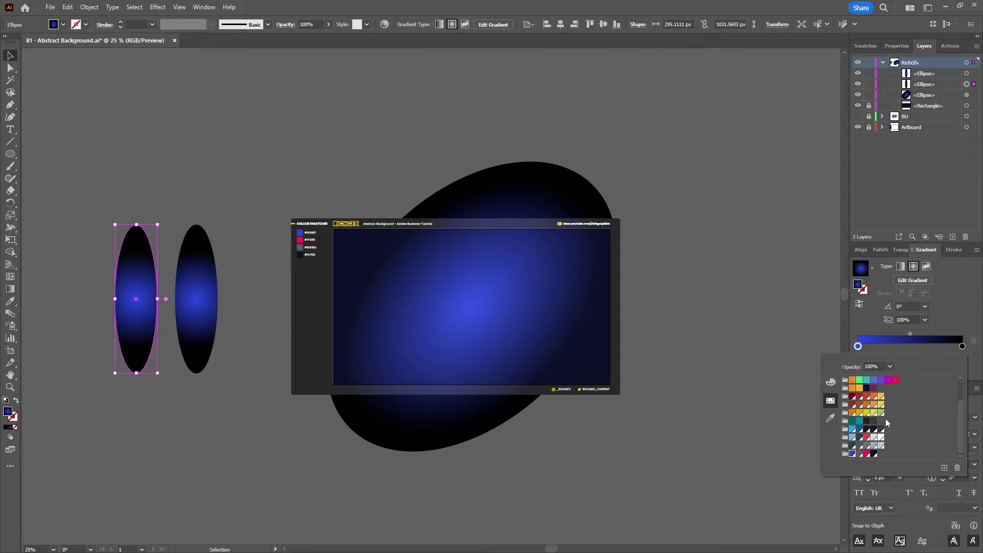
click(182, 299)
Change the gradient centre colour of the duplicate ellipse to greyish mauve #6E5860.
click(193, 291)
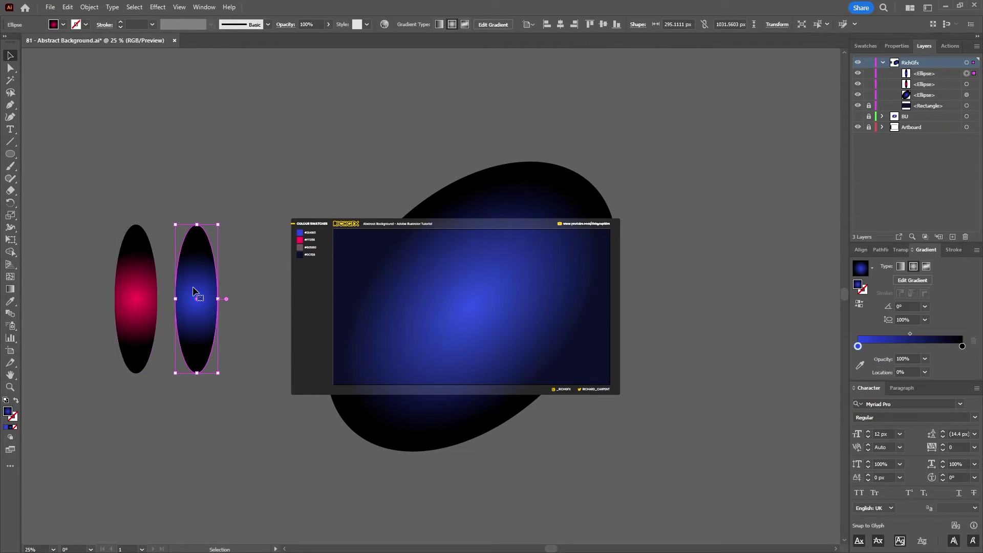
double_click(858, 347)
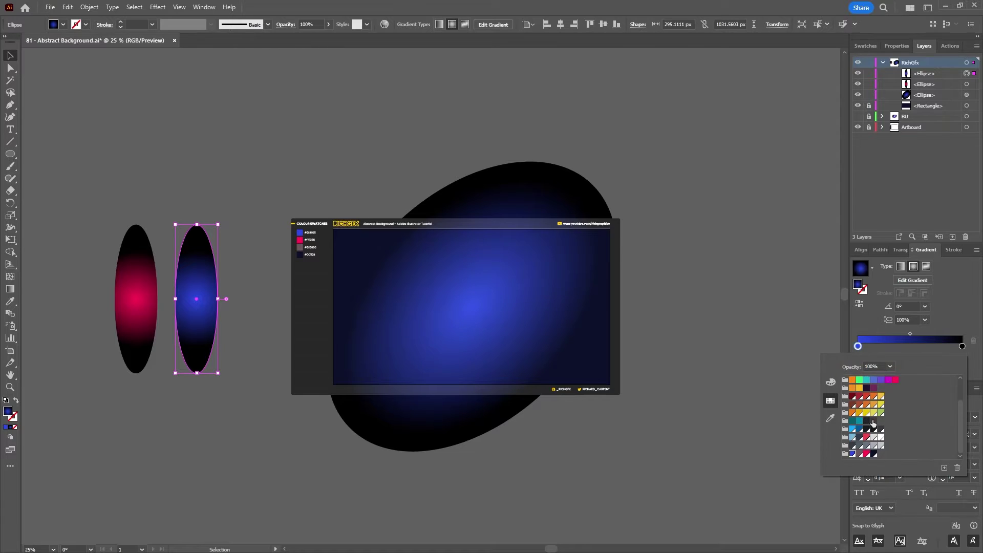
click(859, 453)
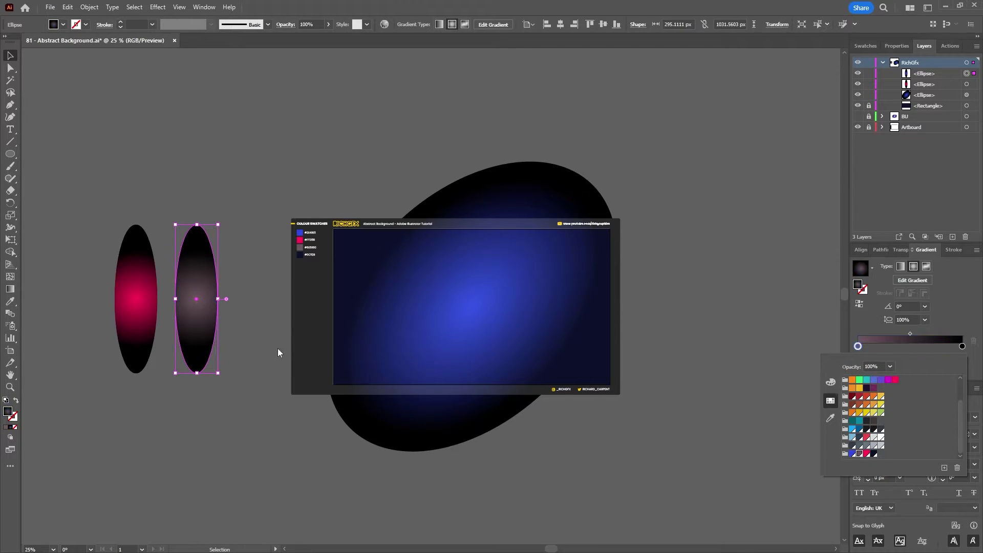
Select both narrow ellipses and reshape the red one's radial gradient into a tall, narrow oval that fits inside its outline.
shift+click(123, 315)
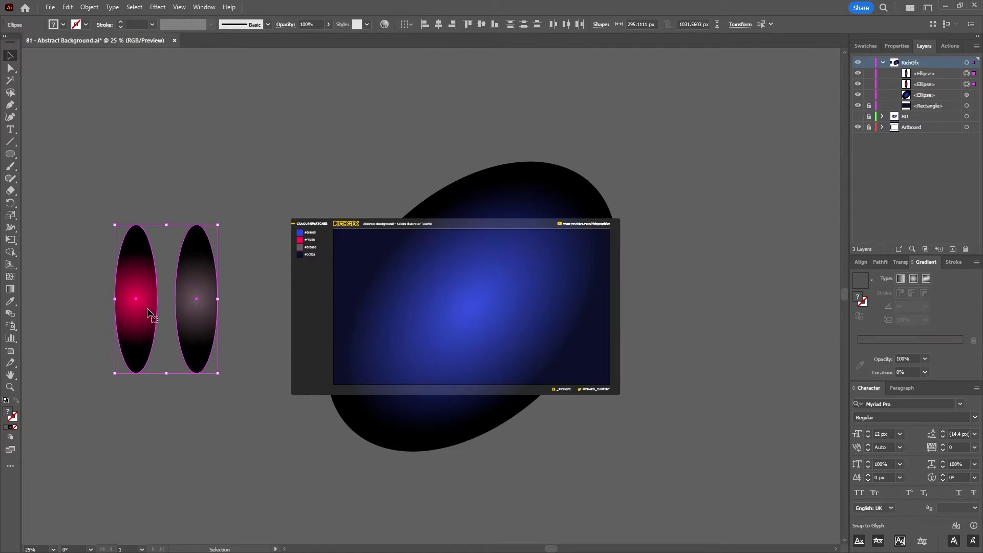
click(8, 290)
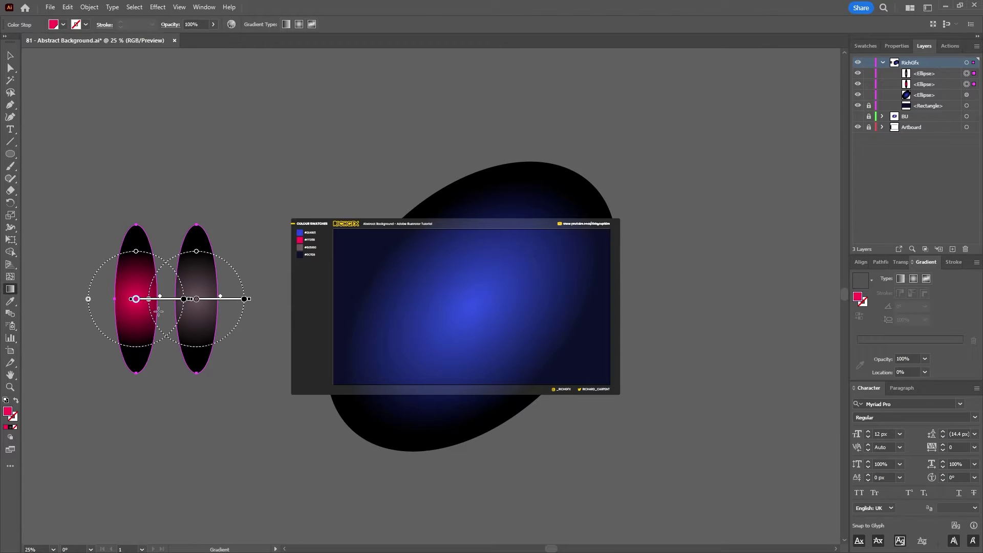
drag(88, 299, 102, 299)
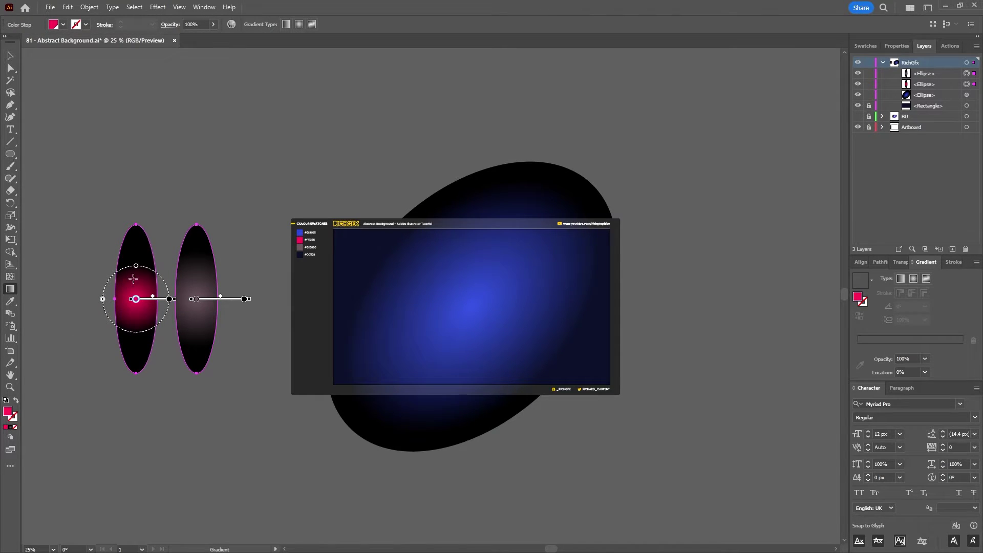
drag(136, 266, 136, 232)
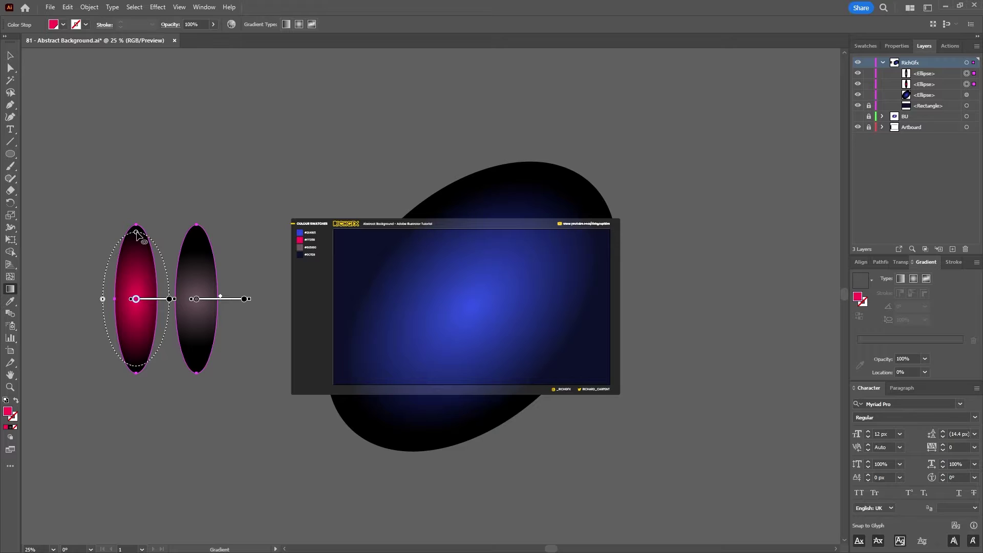
drag(102, 299, 120, 299)
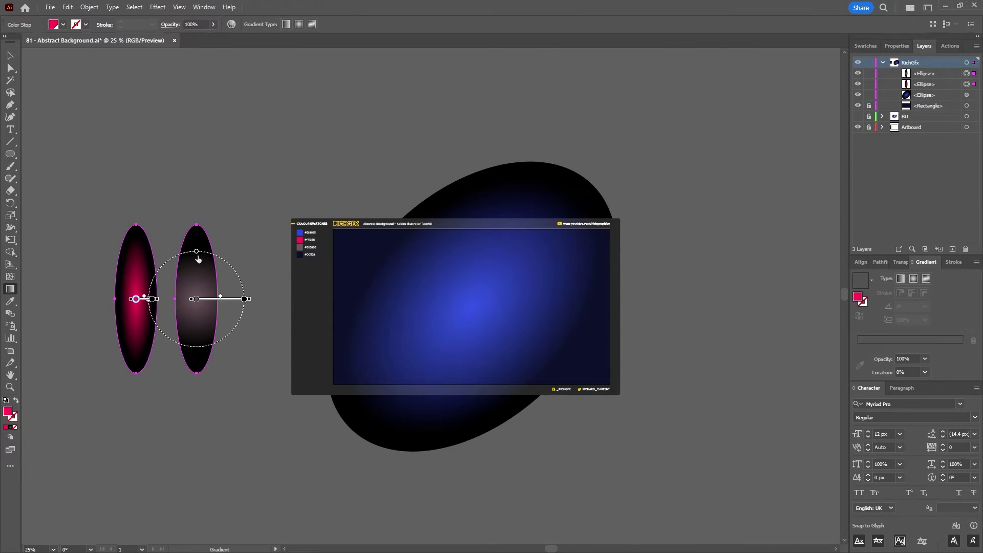
Rotate and narrow the grey ellipse's radial gradient into a tall oval inside its outline, then deselect everything.
drag(196, 251, 196, 274)
drag(252, 299, 196, 214)
drag(196, 346, 198, 366)
drag(166, 299, 184, 299)
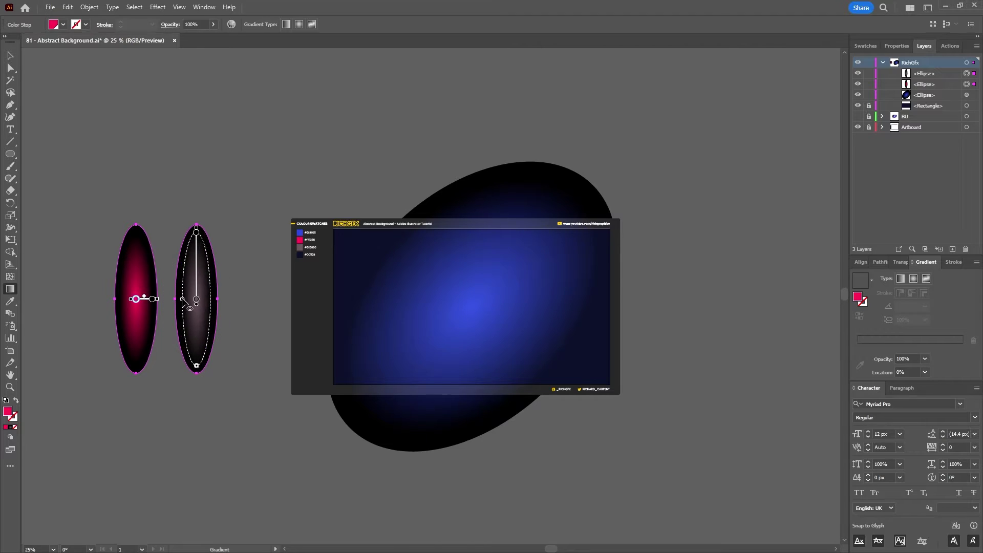
key(v)
click(209, 142)
Draw a tall rectangle from the grey ellipse's vertical centre line to its outer edge, covering the ellipse's right half.
key(m)
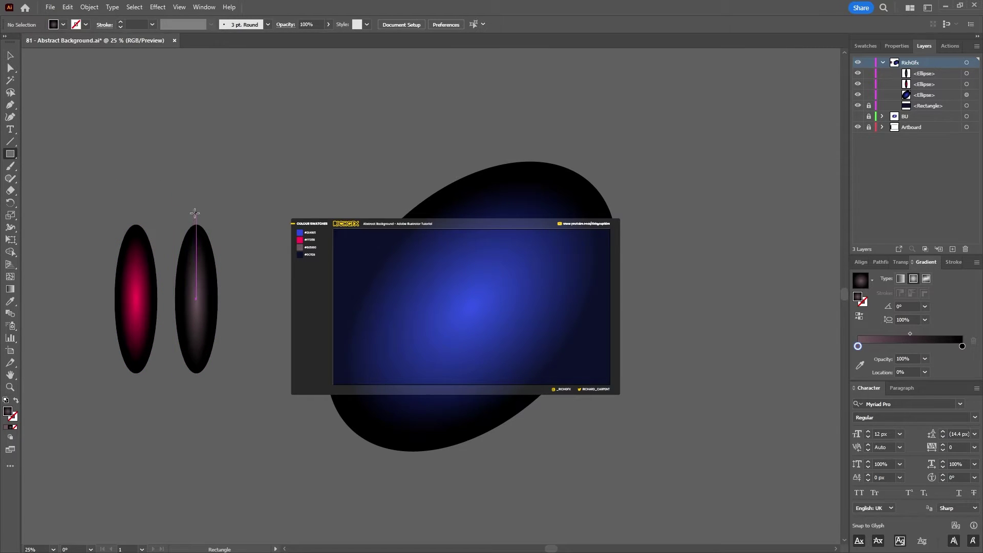
drag(197, 214, 217, 380)
key(v)
click(243, 410)
Clip the grey ellipse with the rectangle so only its right half is kept, then deselect.
drag(174, 292, 209, 311)
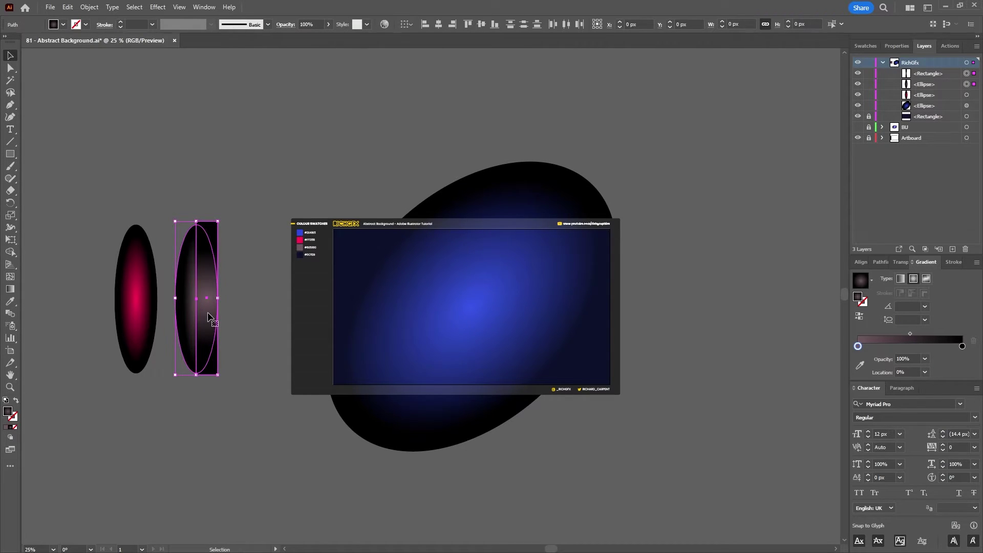
right_click(209, 310)
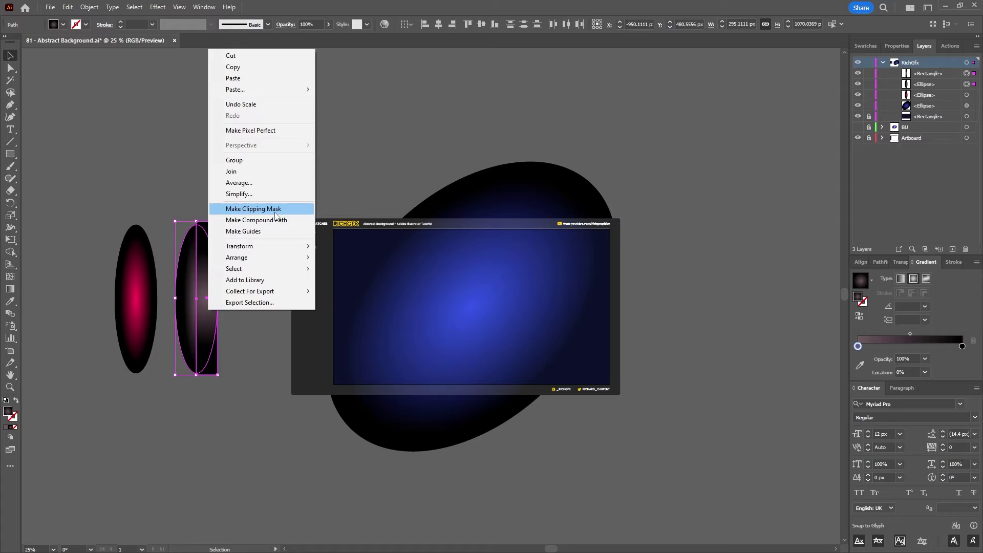
click(275, 209)
click(226, 328)
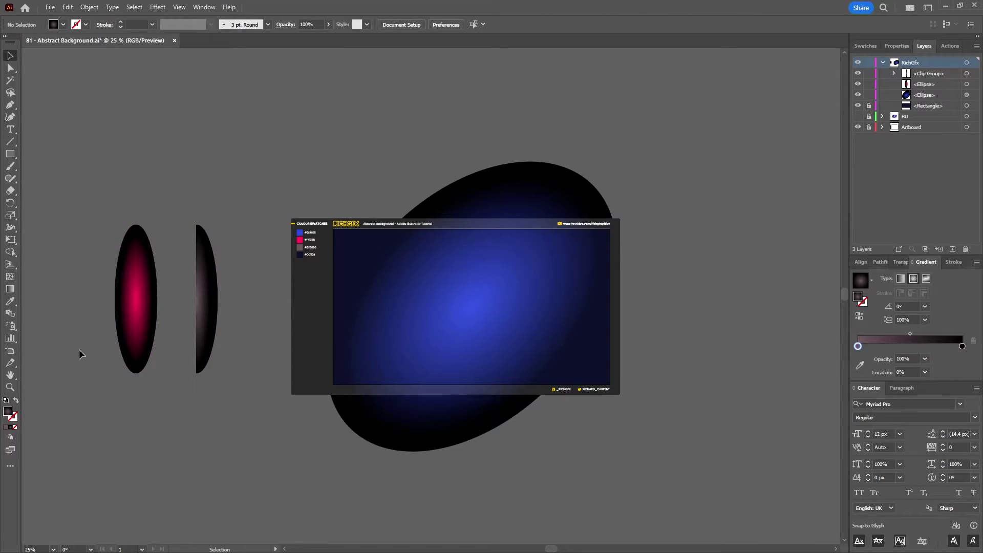
Set the red ellipse and the grey half ellipse to 50% opacity with the Color Dodge blend mode.
key(ctrl+shift+F10)
drag(105, 277, 230, 323)
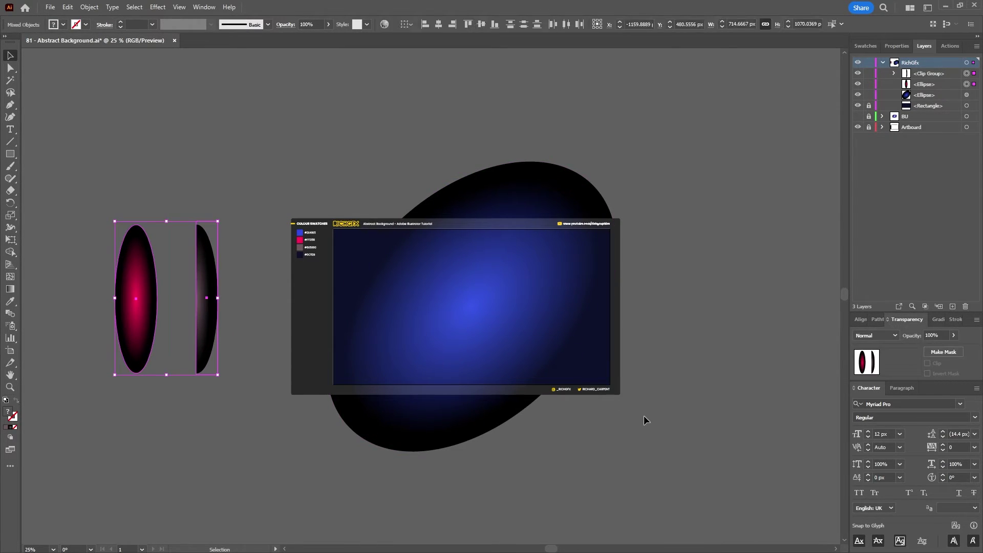
click(933, 335)
text(50)
key(Return)
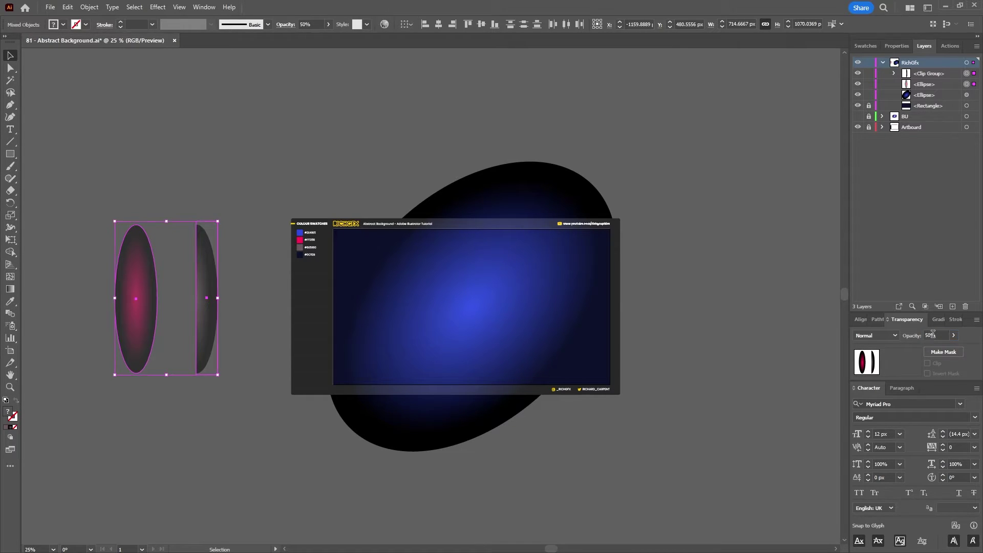
click(877, 337)
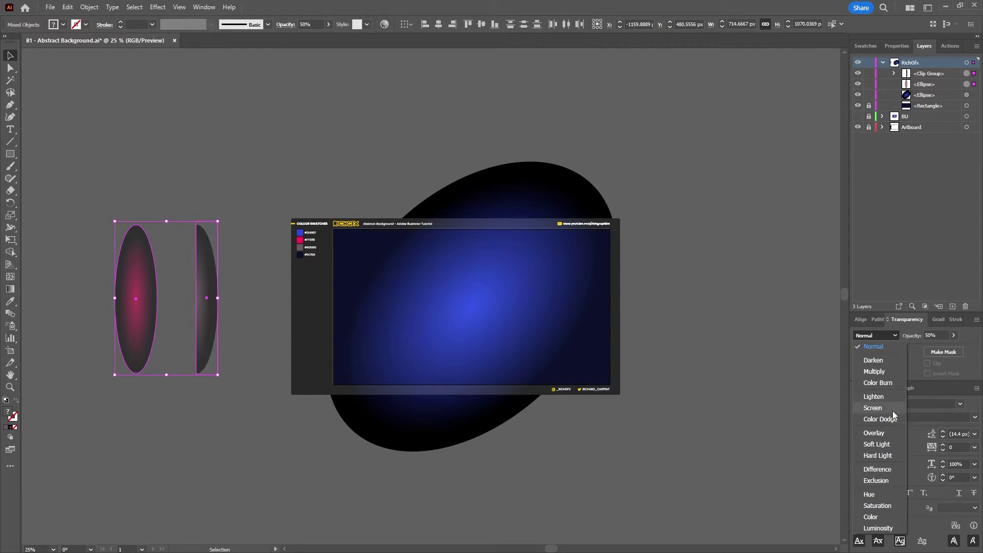
click(880, 420)
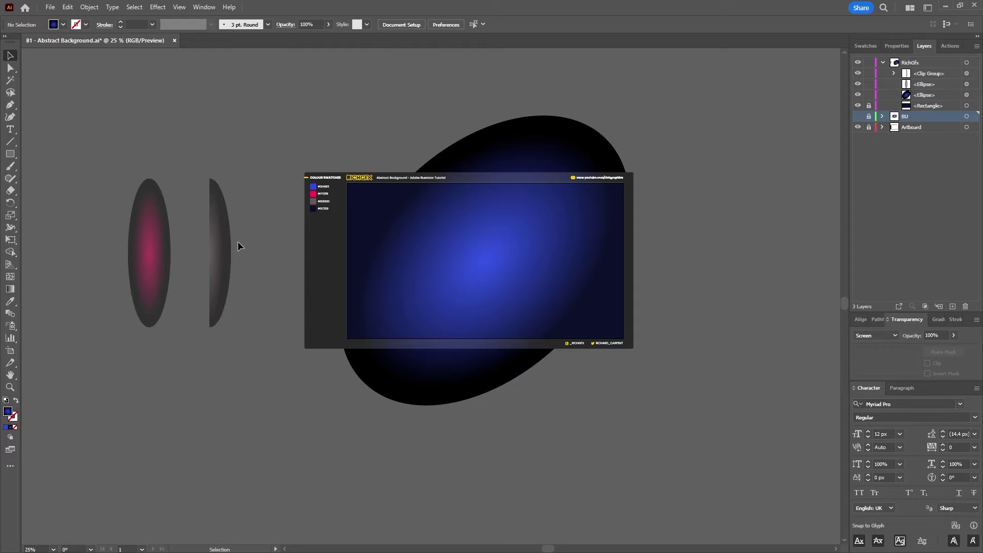
Place a copy of the grey half ellipse over the middle of the blue glow and rotate it to a diagonal.
click(214, 217)
drag(214, 217, 284, 324)
key(ctrl+z)
click(493, 235)
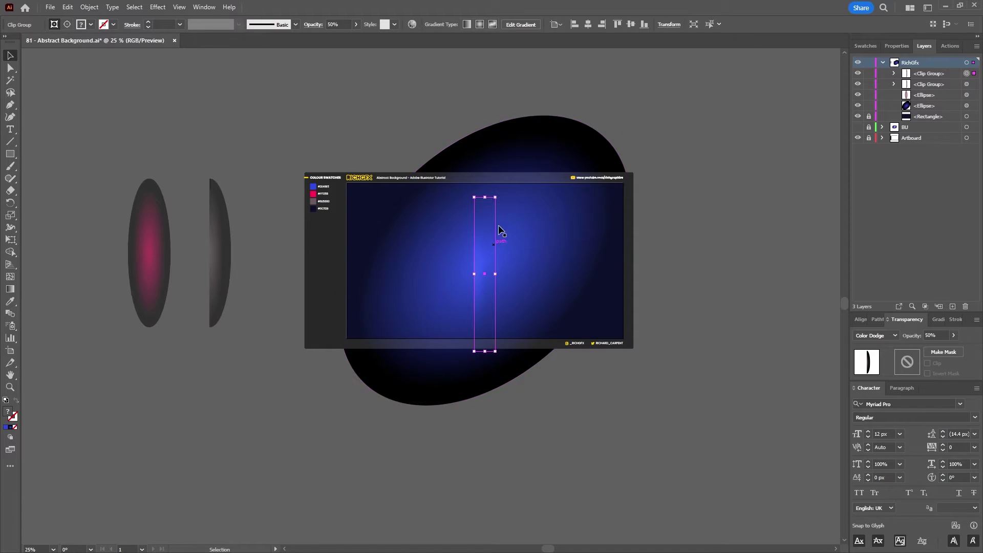
drag(509, 195, 563, 219)
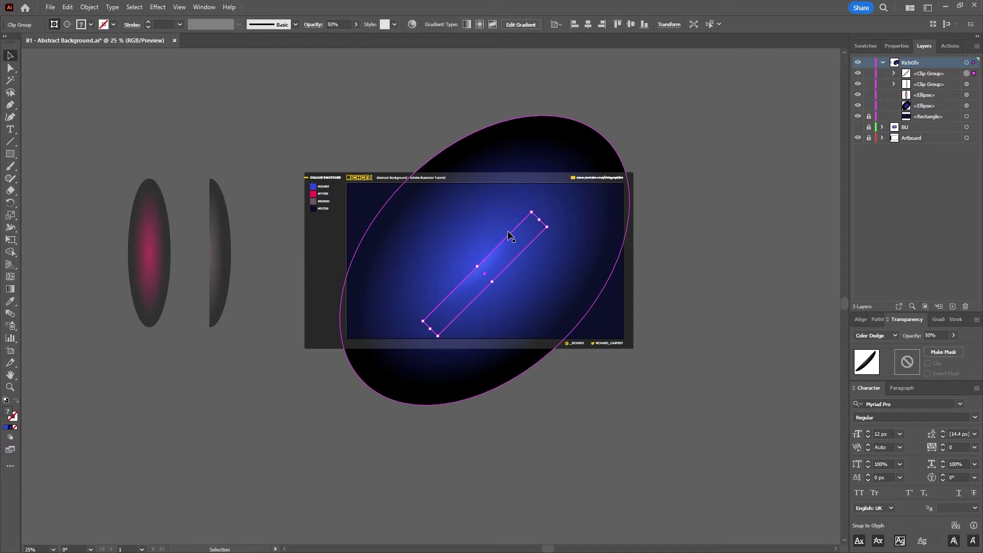
key(ctrl+z)
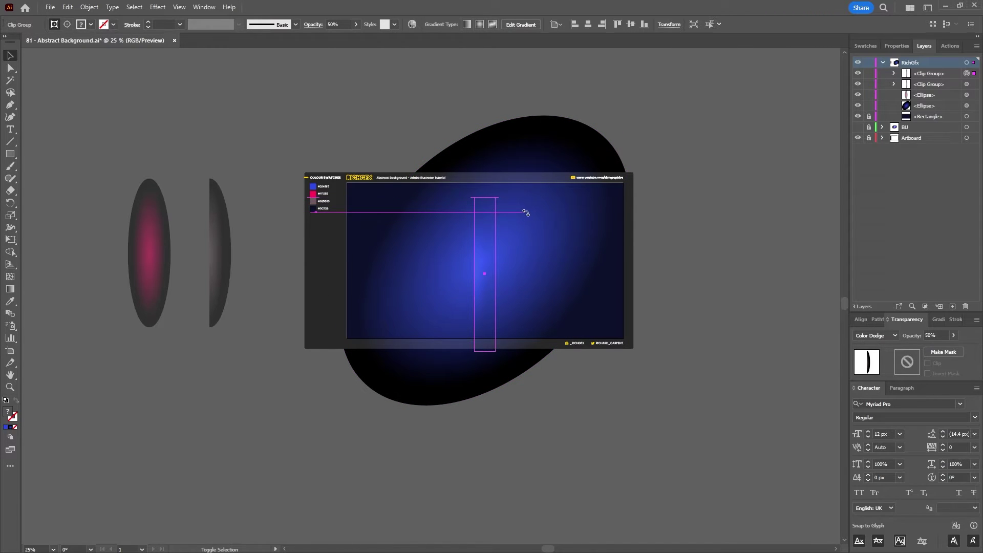
key(ctrl+shift+z)
Enlarge the diagonal grey streak at the artboard's upper-right corner and copy it across the centre of the blue glow.
drag(547, 226, 625, 168)
drag(529, 263, 625, 183)
click(742, 344)
alt+drag(674, 149, 553, 199)
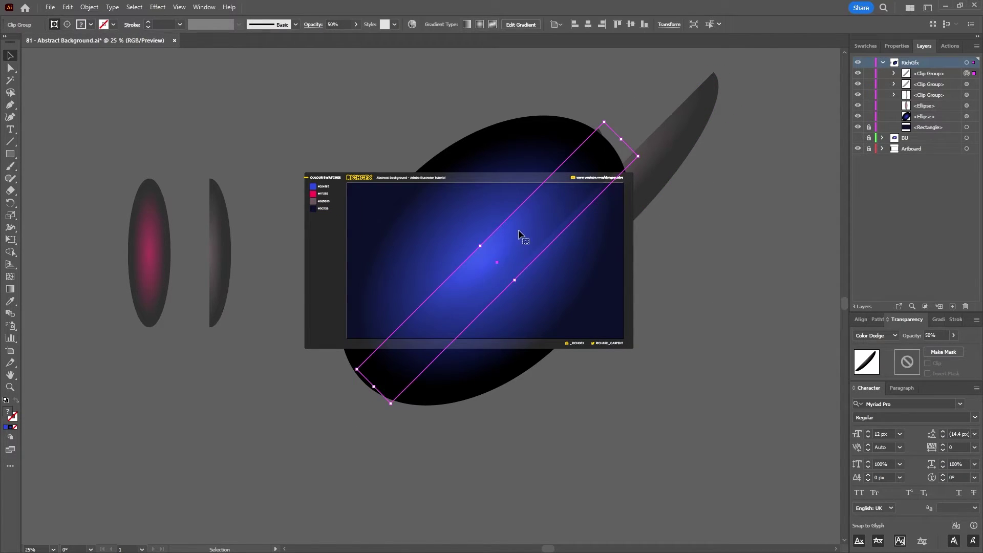
Add more copies of the large grey streak towards the top, left and lower-right parts of the artboard.
drag(522, 231, 548, 149)
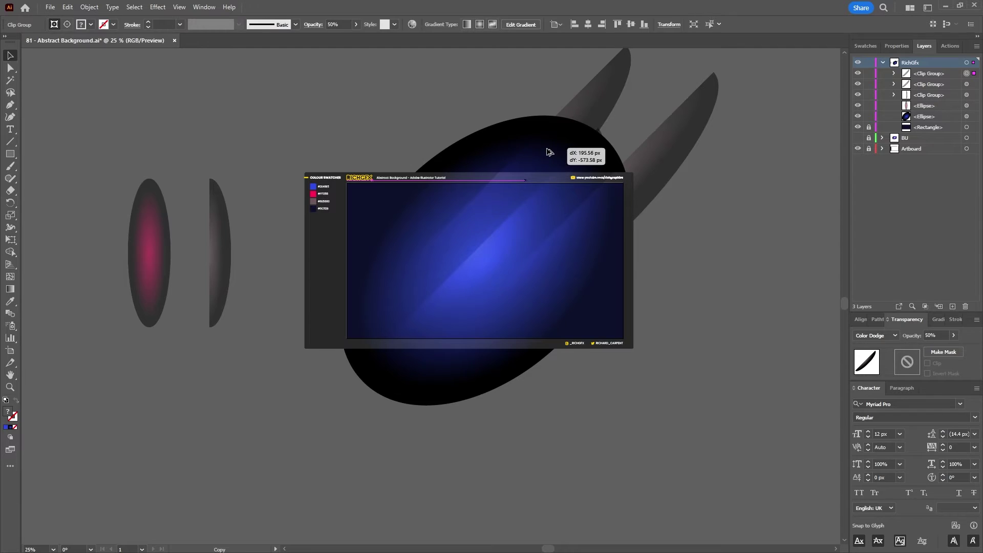
alt+drag(608, 92, 456, 166)
click(564, 463)
alt+drag(504, 300, 428, 426)
click(790, 421)
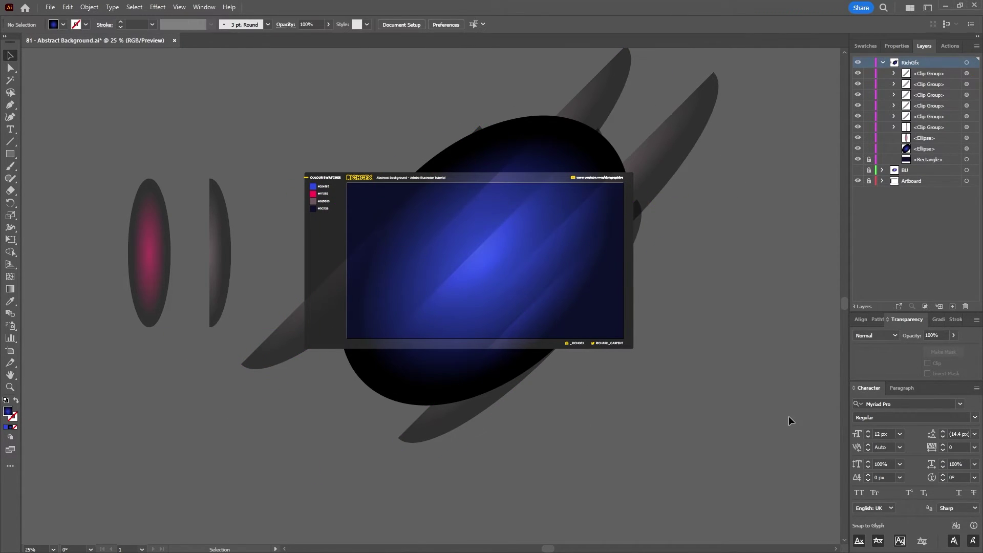
Scatter further diagonal grey streak copies in varied sizes across the artboard to build up the light beams.
alt+drag(618, 83, 288, 323)
drag(215, 402, 583, 237)
alt+drag(584, 237, 456, 328)
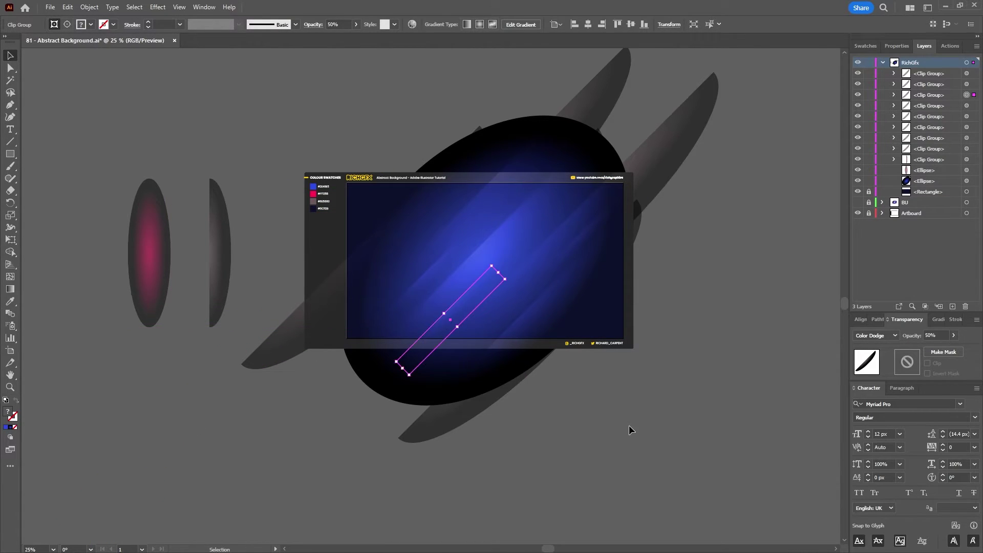
click(323, 324)
alt+drag(301, 367, 384, 391)
alt+drag(371, 373, 347, 349)
alt+drag(356, 356, 423, 418)
click(305, 435)
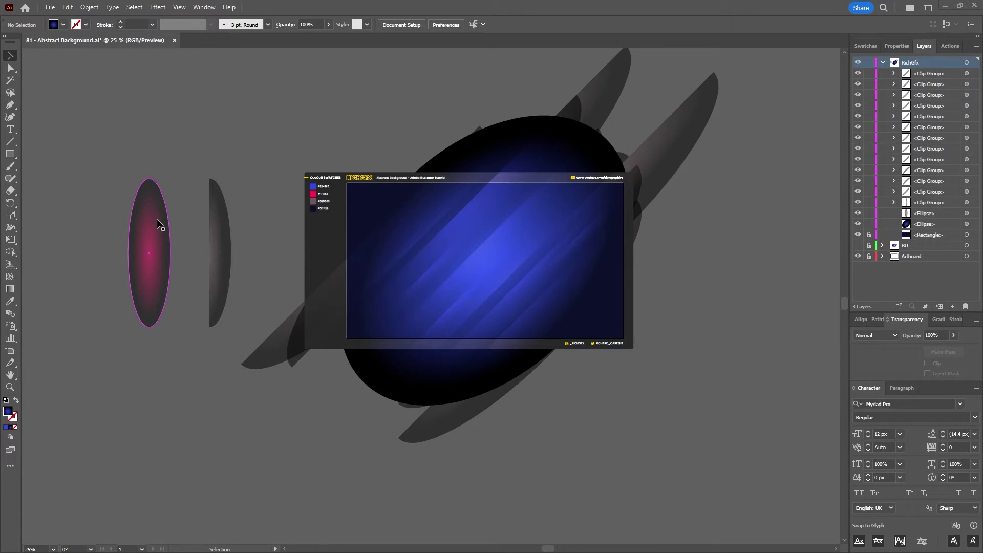
Copy the red ellipse onto the left part of the artboard, rotate it diagonally and enlarge it to about 613 × 2144 px.
drag(151, 221, 448, 245)
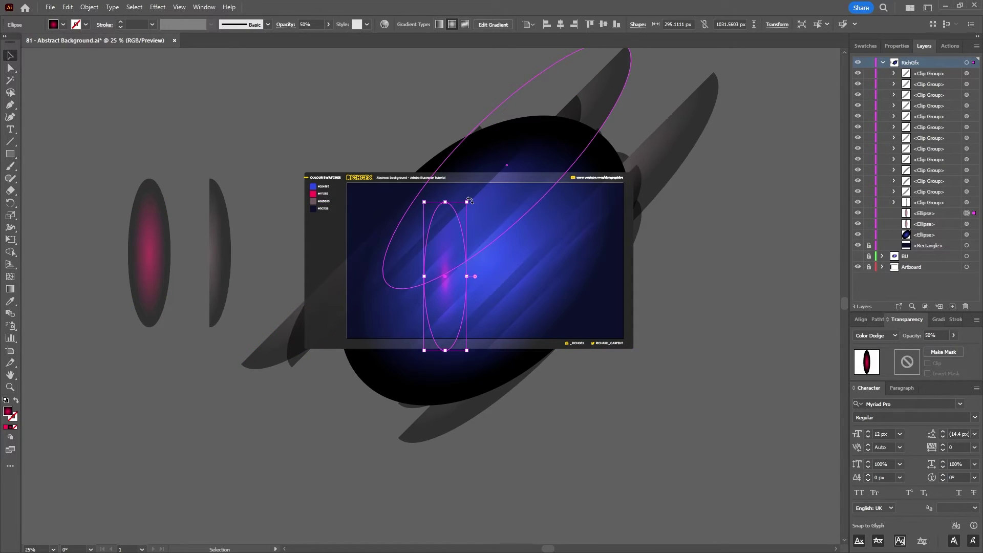
drag(468, 200, 586, 198)
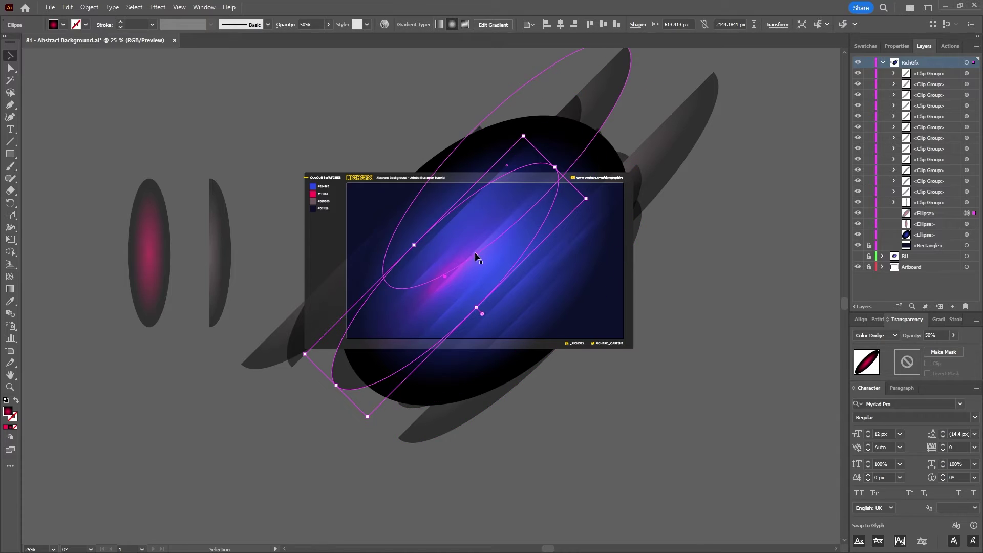
mouse_move(362, 385)
mouse_down()
mouse_move(376, 385)
mouse_move(393, 363)
mouse_move(344, 379)
mouse_up()
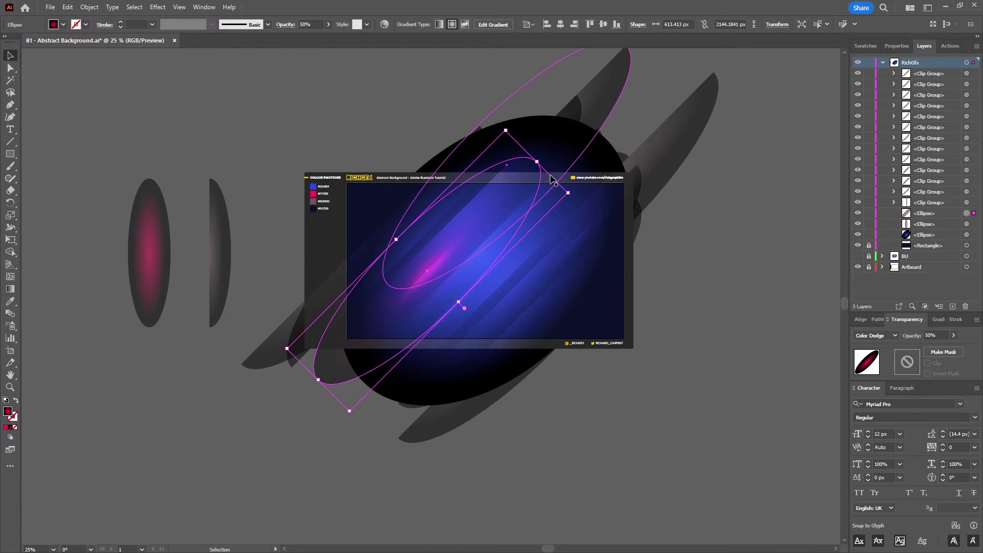
Stretch the diagonal red ellipse lengthwise into a long streak and bring it to the front.
drag(537, 161, 648, 50)
scroll(441, 281, up, 2)
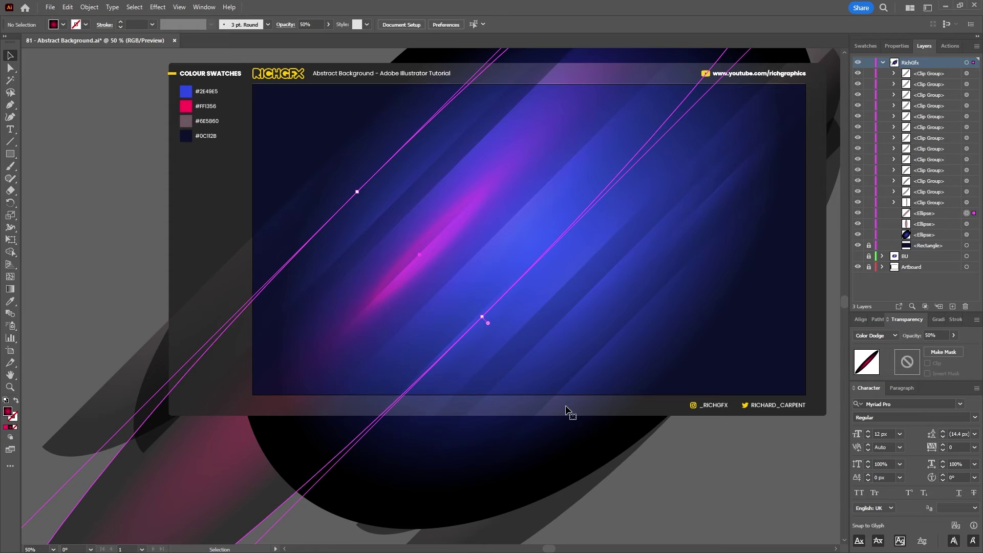
key(ctrl+shift+])
Duplicate the red streak in front of itself and fit a smaller copy near the artboard's lower-left corner.
drag(190, 499, 397, 342)
click(67, 7)
click(92, 56)
key(ctrl+f)
scroll(459, 209, down, 2)
key(ctrl+shift+a)
Copy the red streak to the right side and the centre of the artboard, making the central copy narrower.
scroll(580, 231, up, 2)
drag(344, 215, 529, 285)
scroll(525, 291, down, 2)
drag(529, 285, 457, 281)
drag(639, 141, 567, 177)
key(ctrl+shift+a)
Paste a duplicate of the central narrow red streak in front and stretch it along the diagonal.
drag(466, 271, 472, 264)
key(ctrl+c)
key(ctrl+f)
click(654, 239)
scroll(492, 257, up, 1)
drag(548, 287, 609, 224)
drag(370, 292, 326, 336)
click(705, 429)
Copy a narrow red streak to the artboard's upper-left corner and widen the blue glow ellipse.
drag(448, 267, 330, 206)
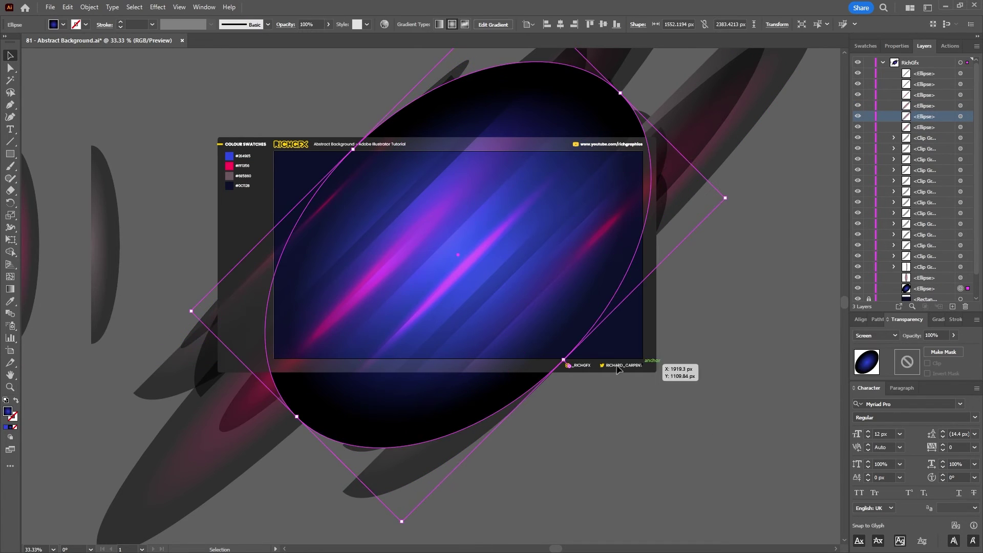
drag(653, 351, 603, 373)
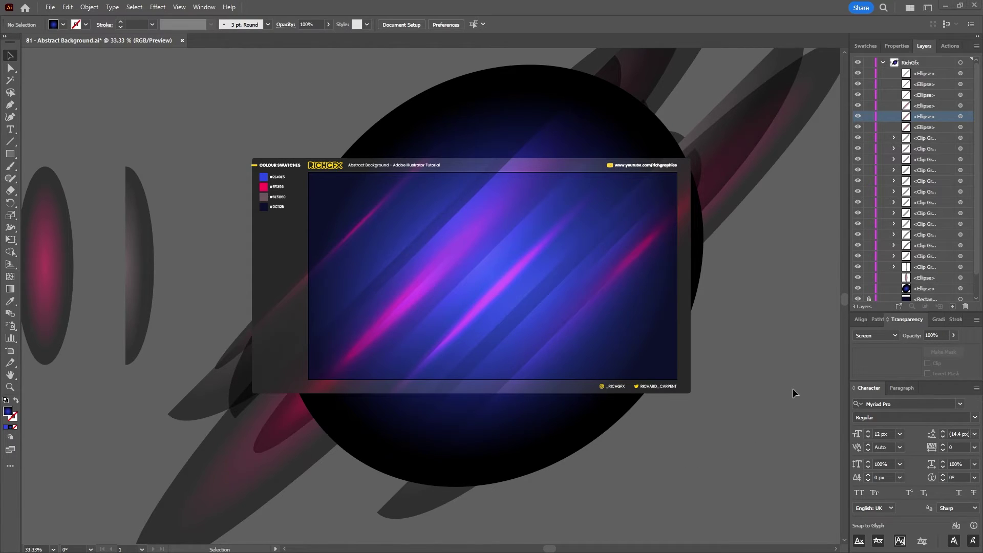
Draw a 1920 × 1080 px rectangle and centre it horizontally and vertically on the artboard.
click(286, 128)
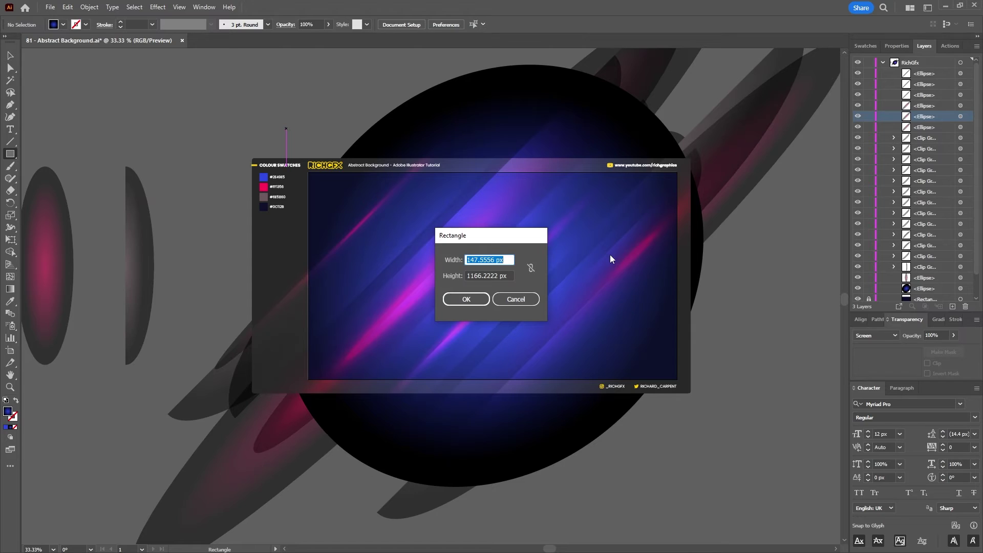
text(1920)
key(Tab)
text(1)
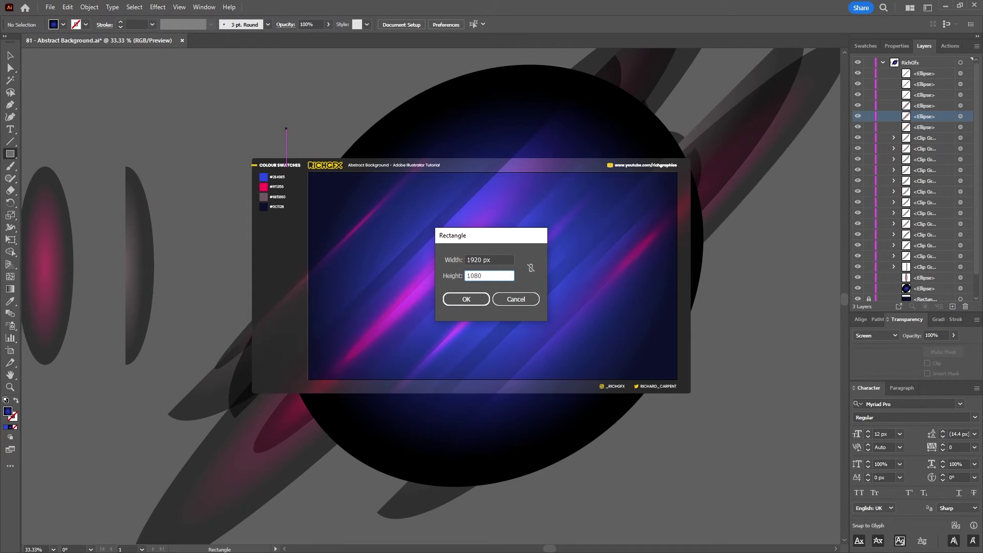
key(Return)
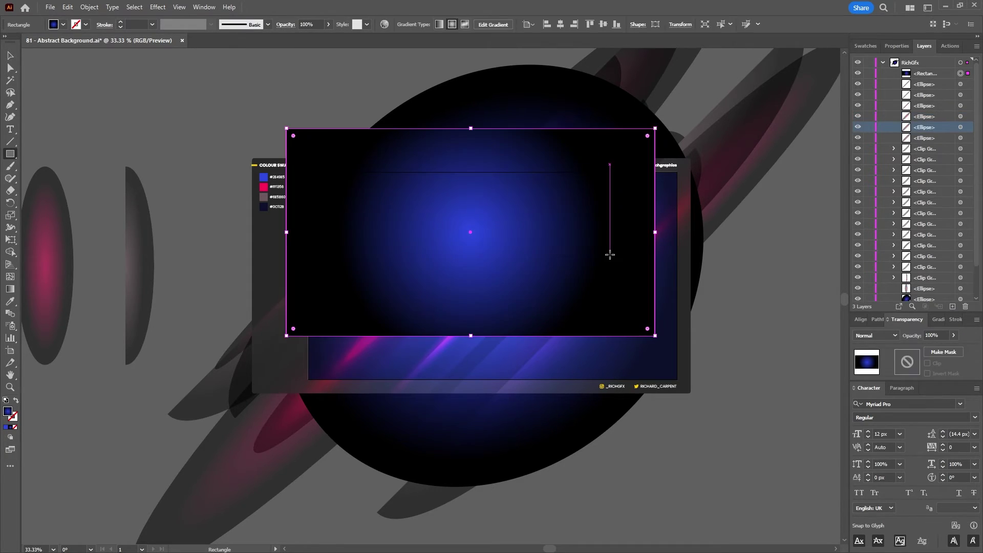
click(561, 25)
click(603, 25)
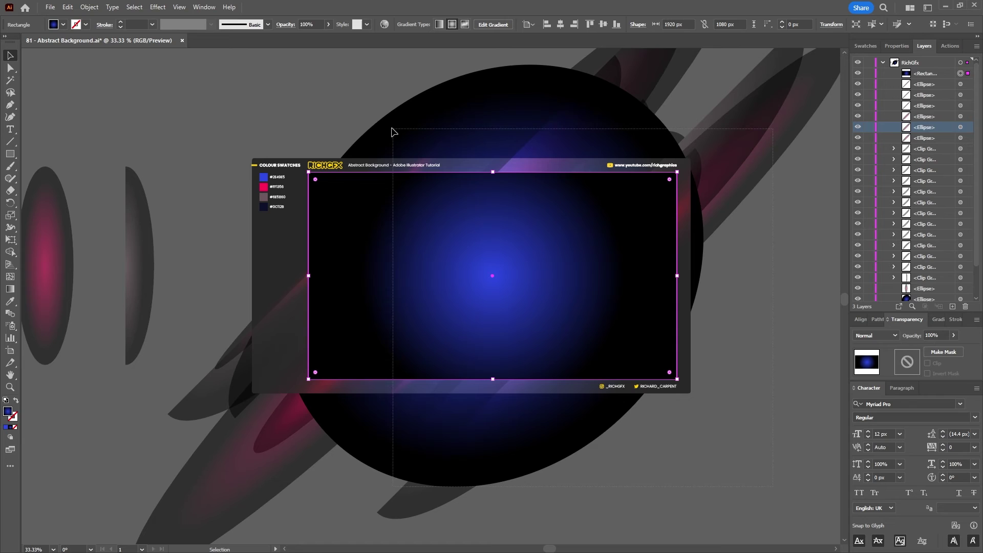
Select the glow, all streaks and the new rectangle, and make a clipping mask from them.
key(ctrl+a)
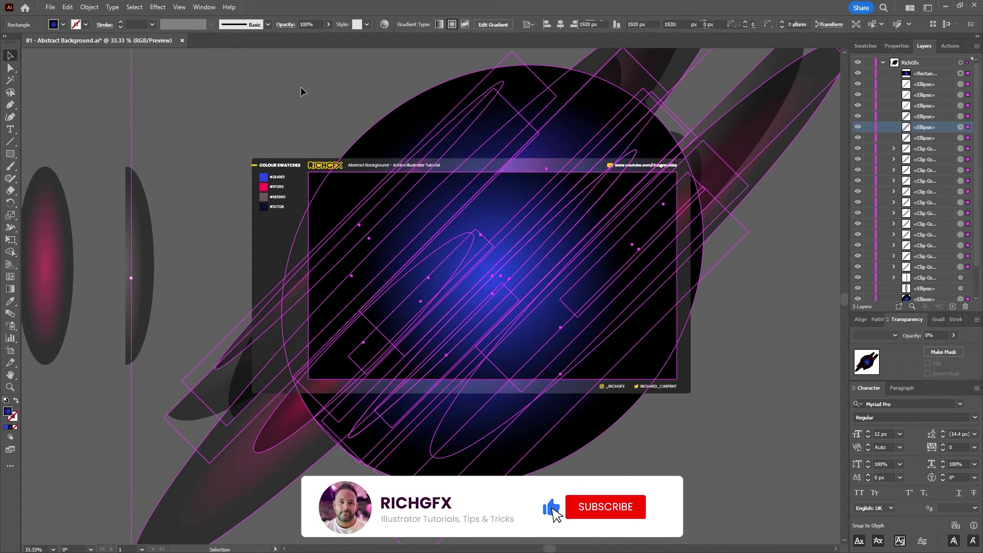
right_click(510, 200)
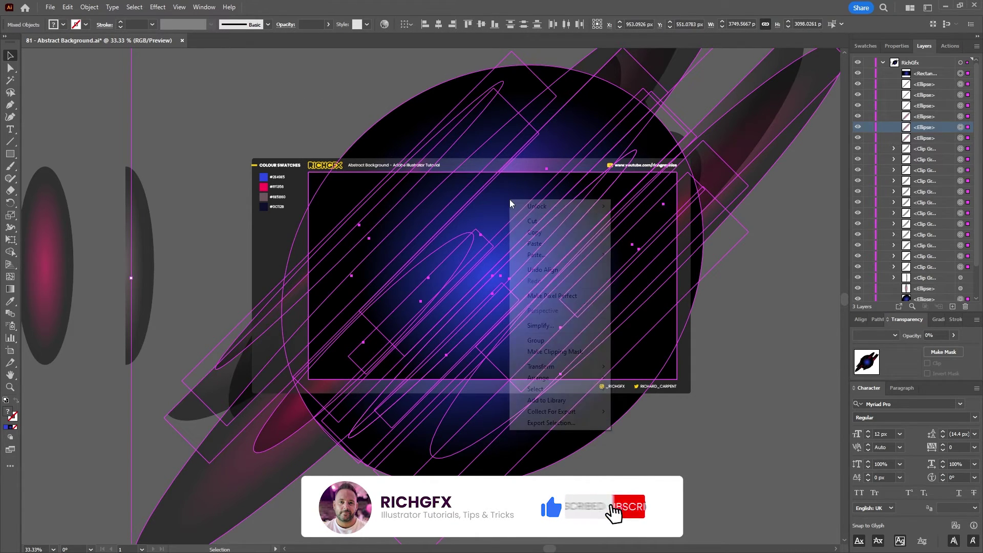
click(585, 351)
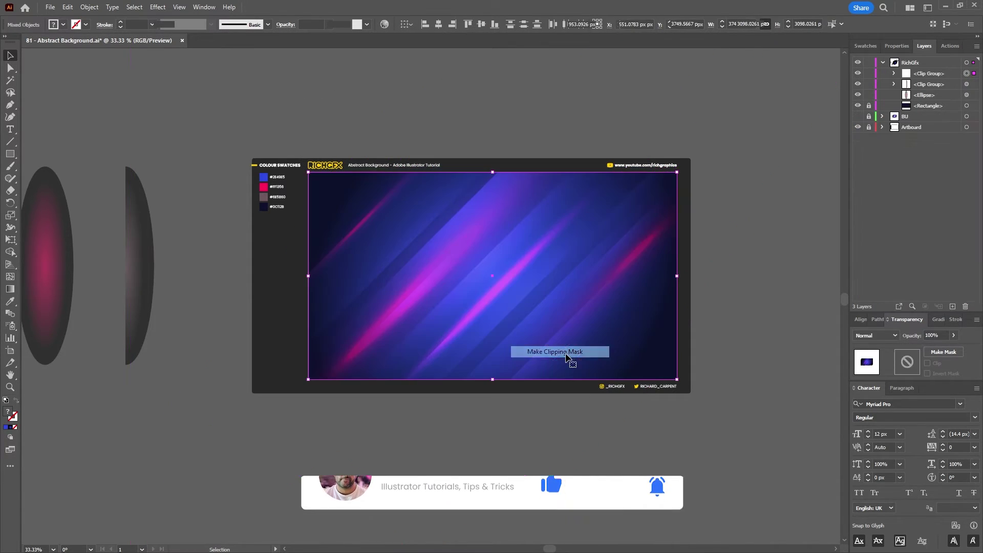
click(731, 314)
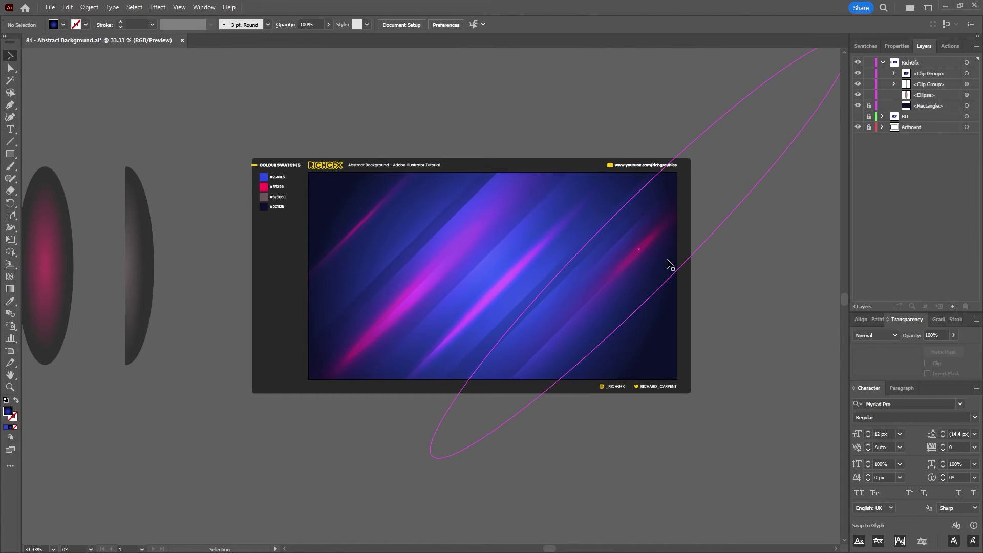
Enter the clip group in isolation mode and copy the central narrow red streak up and left of the wide pink streak.
scroll(665, 263, up, 1)
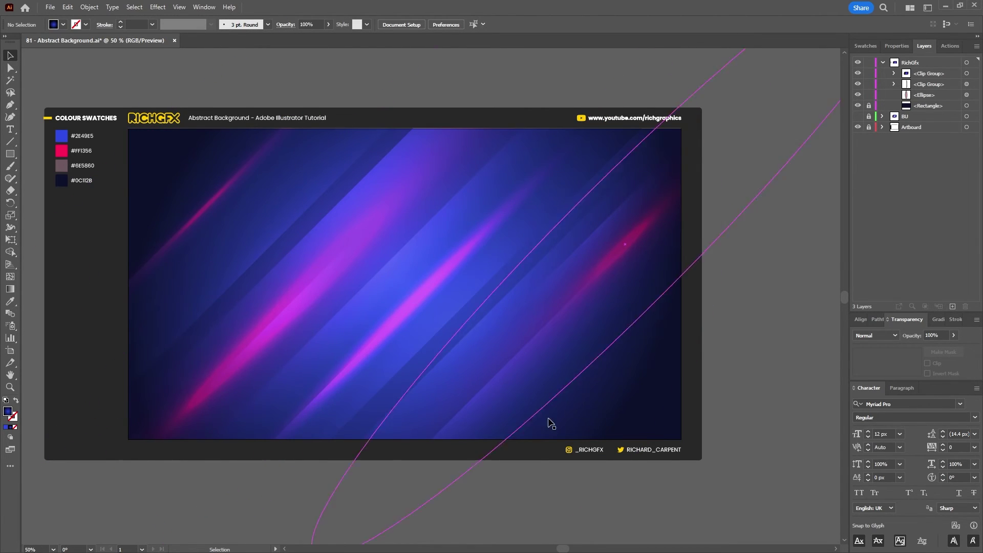
drag(788, 329, 834, 349)
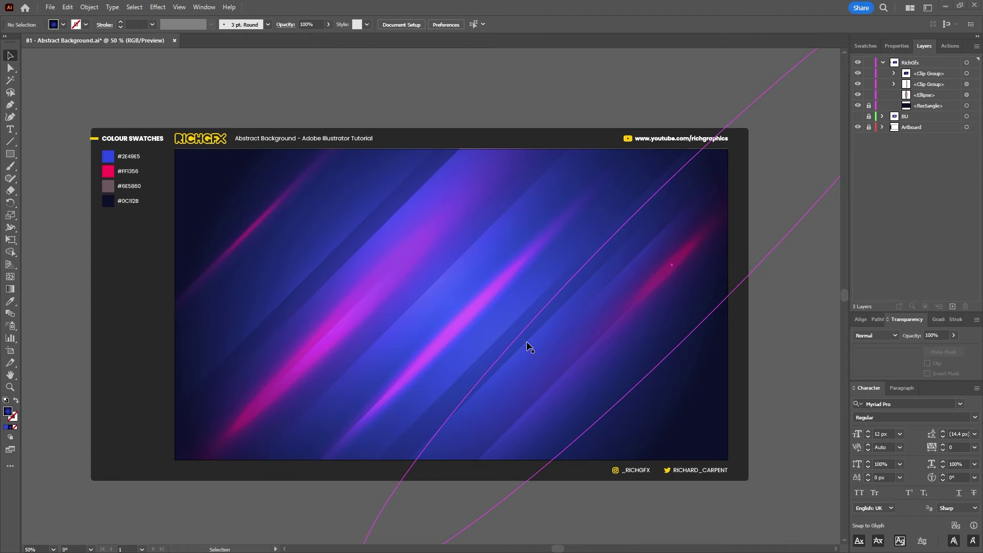
double_click(480, 308)
click(467, 311)
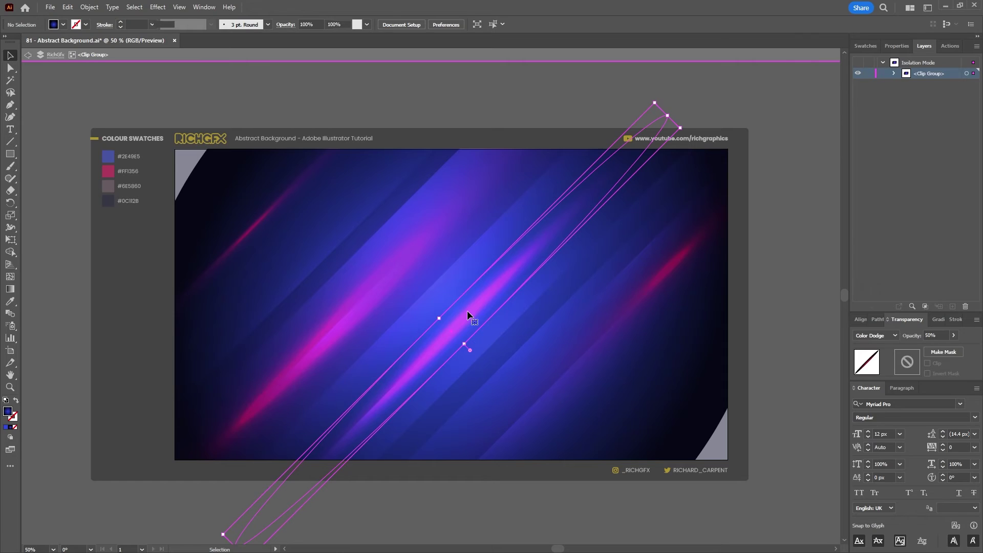
mouse_move(464, 311)
mouse_down()
mouse_move(554, 234)
mouse_move(386, 216)
mouse_move(334, 252)
mouse_up()
Add a wider red streak of about 431 × 3048 px at the artboard's lower middle, then exit isolation mode.
drag(539, 380, 461, 378)
drag(567, 272, 428, 430)
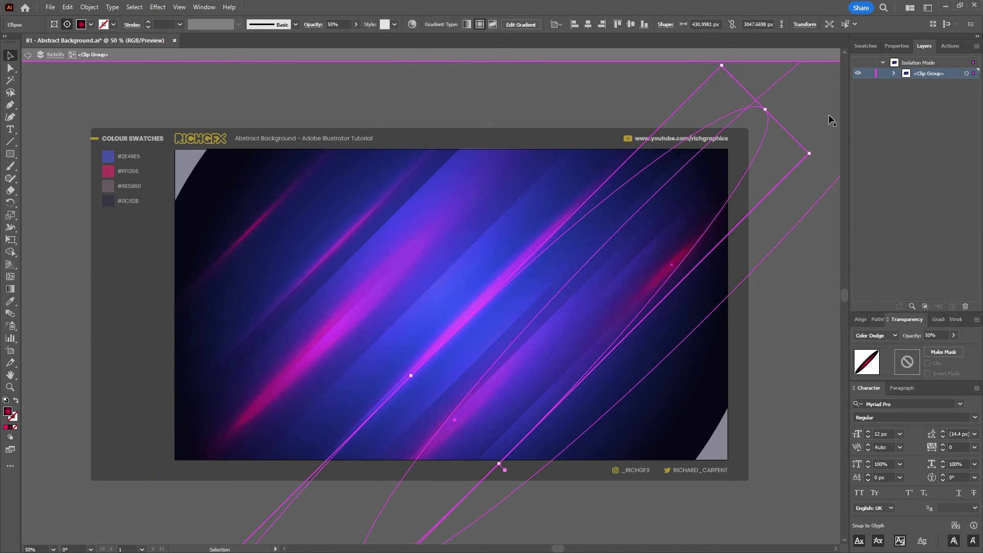
double_click(831, 331)
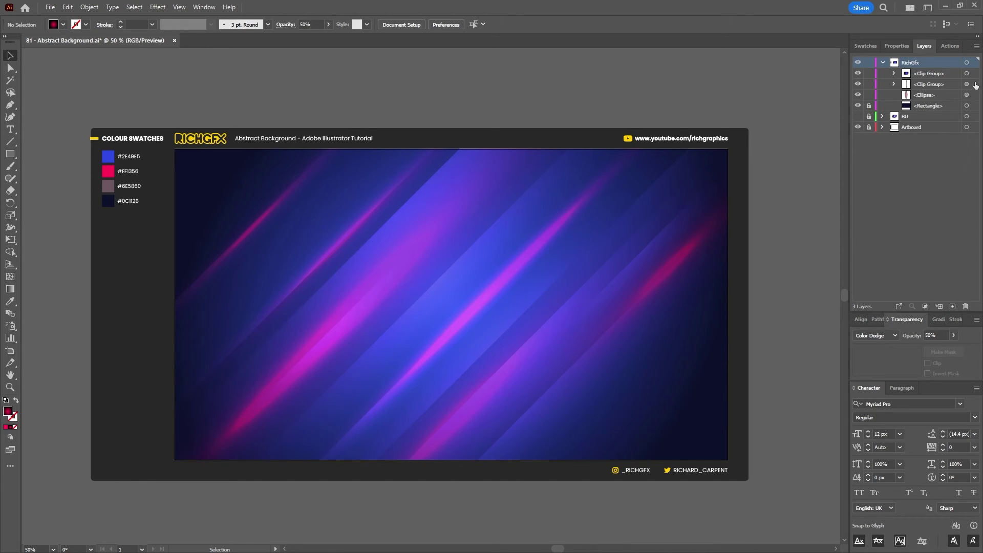
Select the upper clip group with the glow and streaks and open its advanced Recolor Artwork options in Edit mode, clear of the artwork.
click(967, 74)
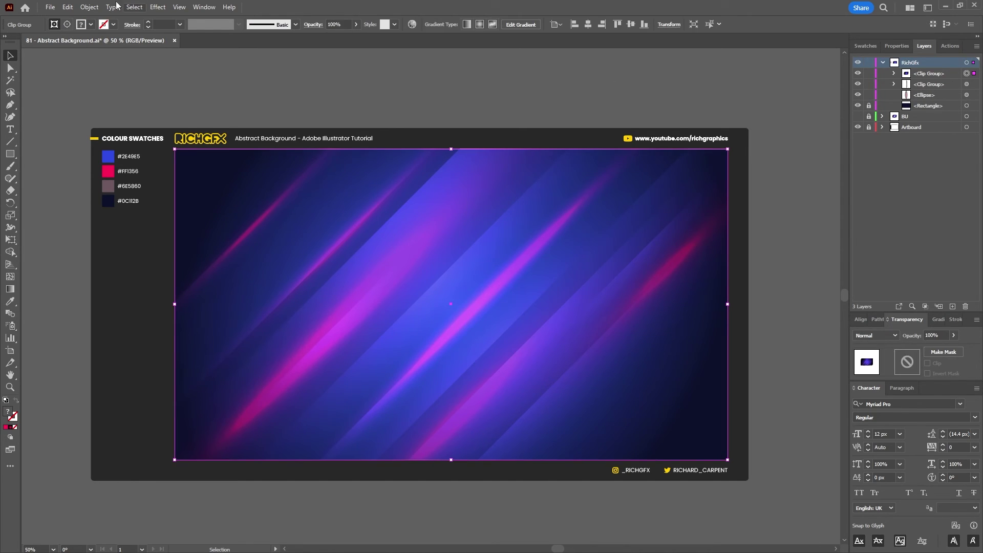
click(69, 8)
mouse_move(140, 200)
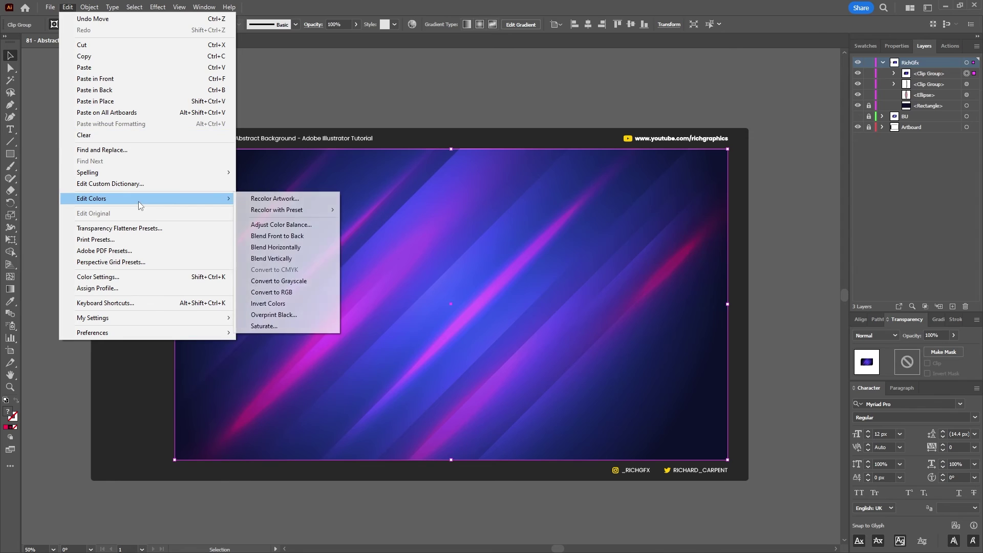
click(280, 199)
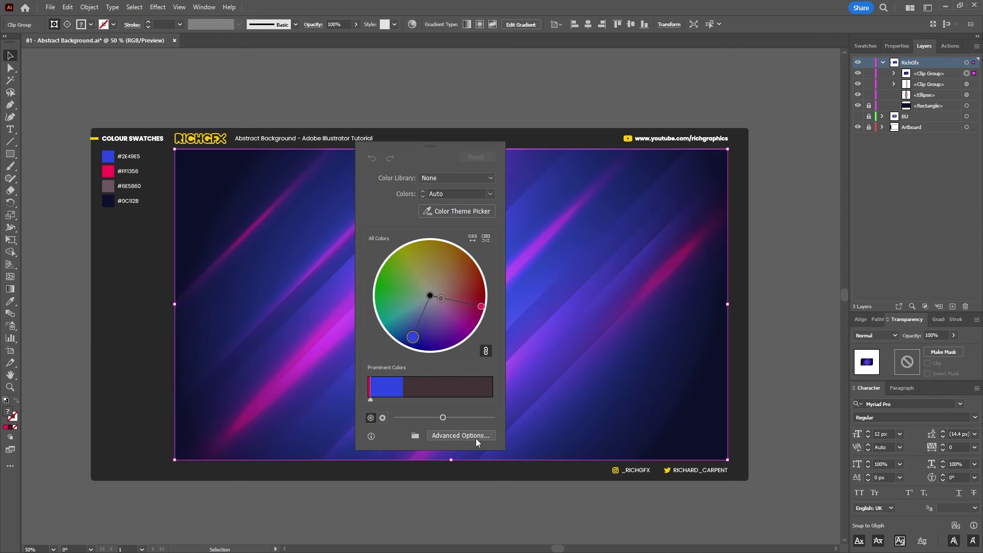
click(477, 435)
click(409, 167)
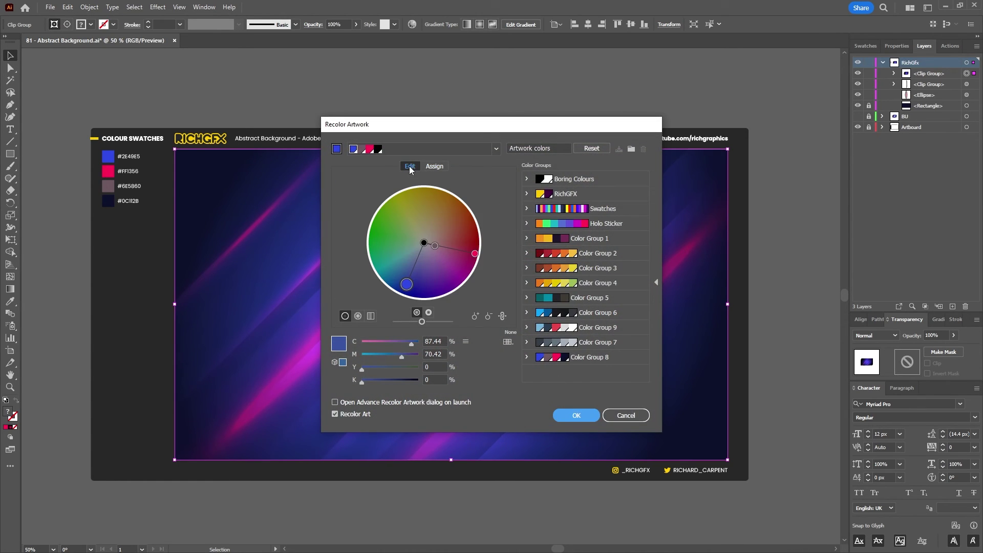
drag(480, 132, 717, 56)
Shift the linked artwork colours together on the colour wheel, turning the blue to pink and the red to yellow, then apply the recolouring and deselect.
drag(644, 205, 621, 170)
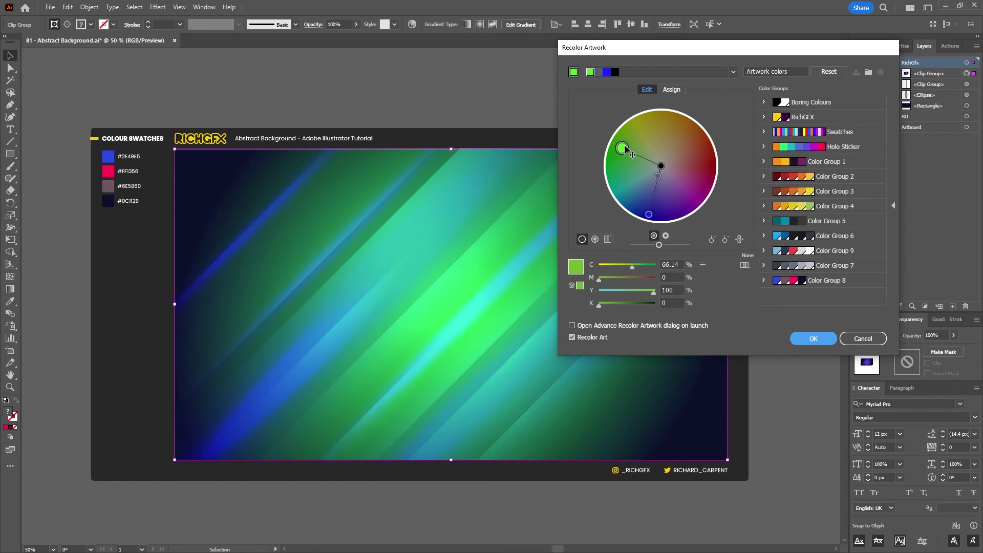
drag(653, 134, 697, 176)
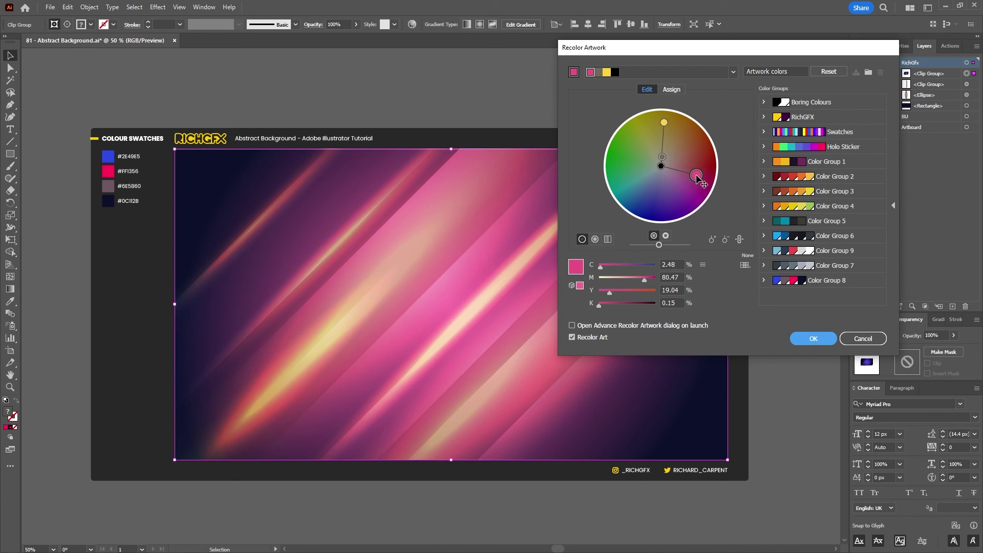
key(Return)
click(772, 354)
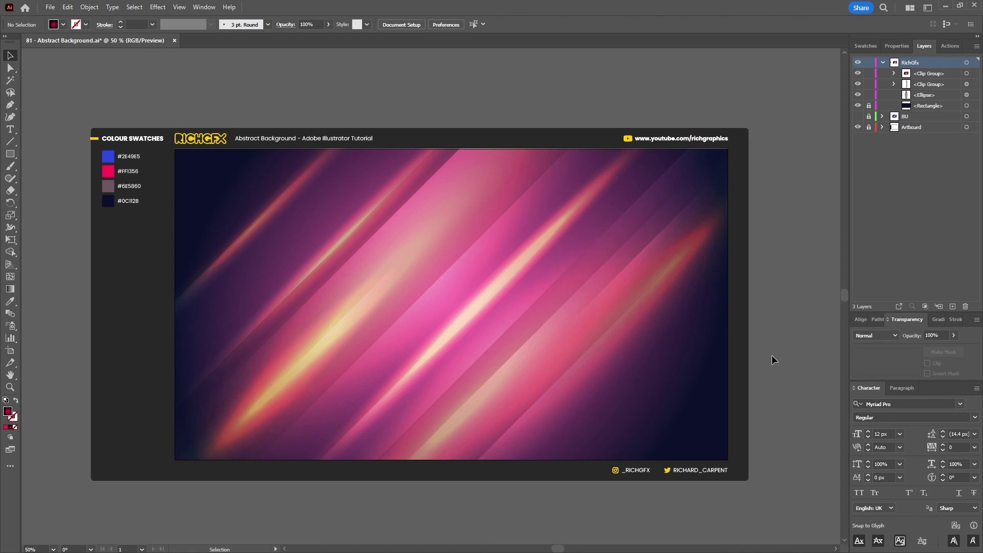